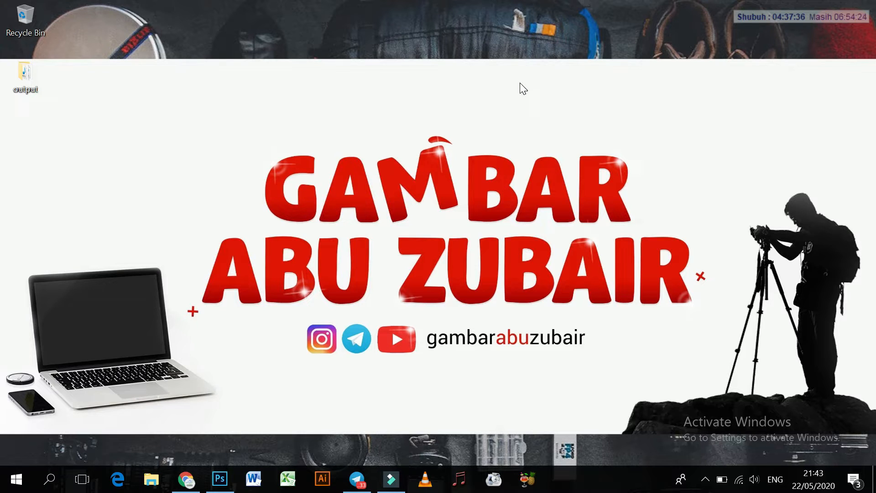
Switch to Chrome and view the YouTube channel's playlist page and banner.
left_click(186, 479)
left_click(273, 6)
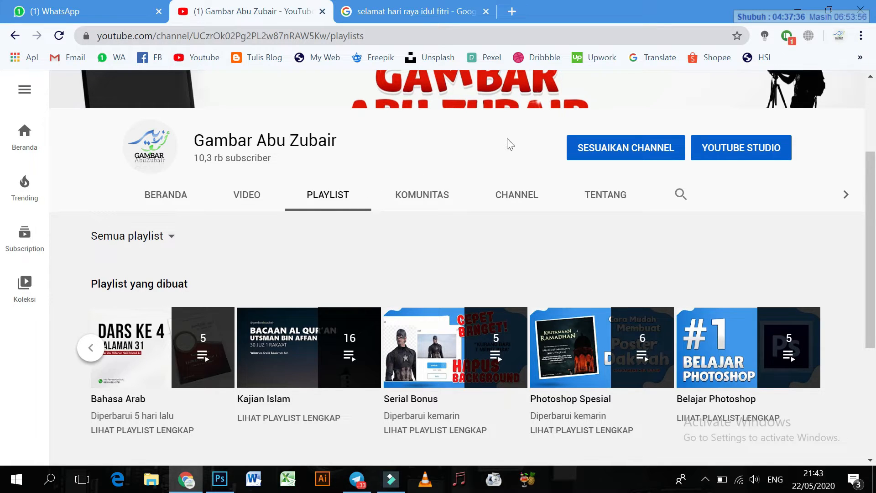
scroll(502, 148, "up", 3)
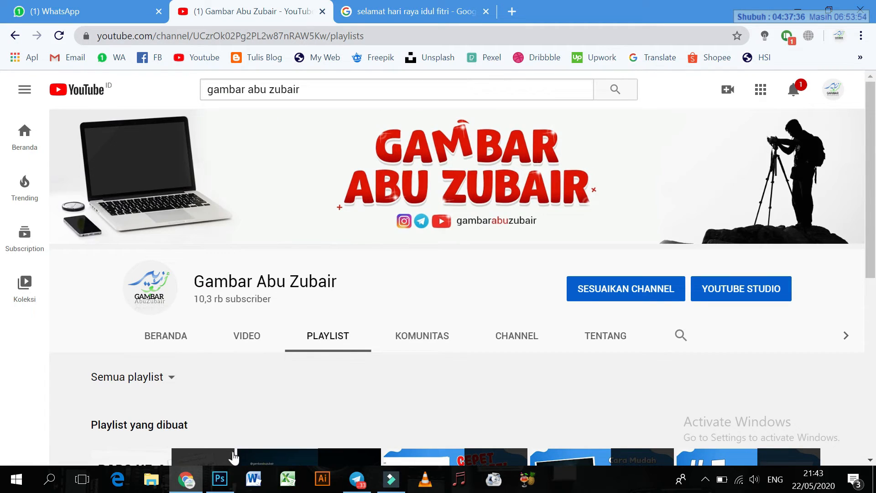
Switch to Photoshop and activate the Pen tool for the blank Untitled-1 document.
left_click(220, 479)
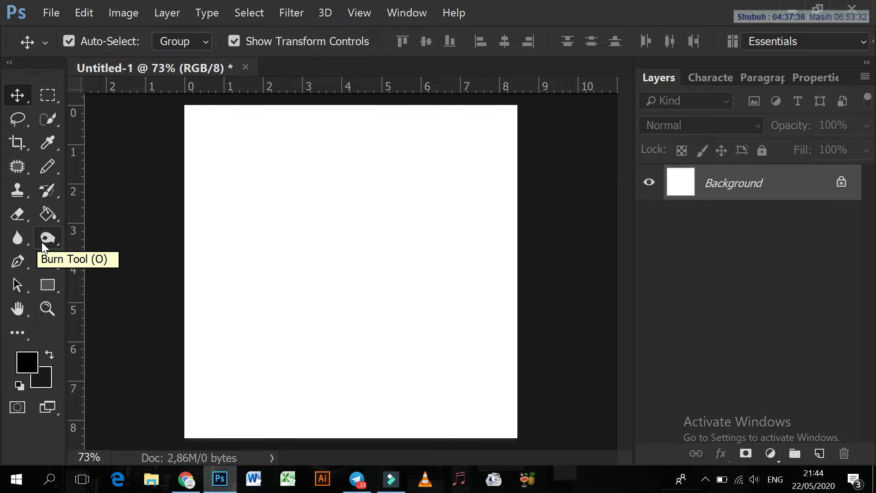
left_click(21, 259)
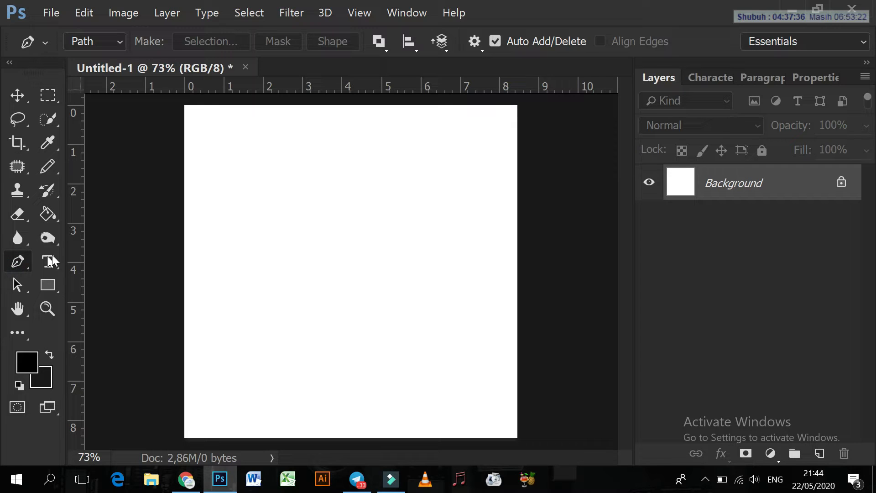
left_click(24, 95)
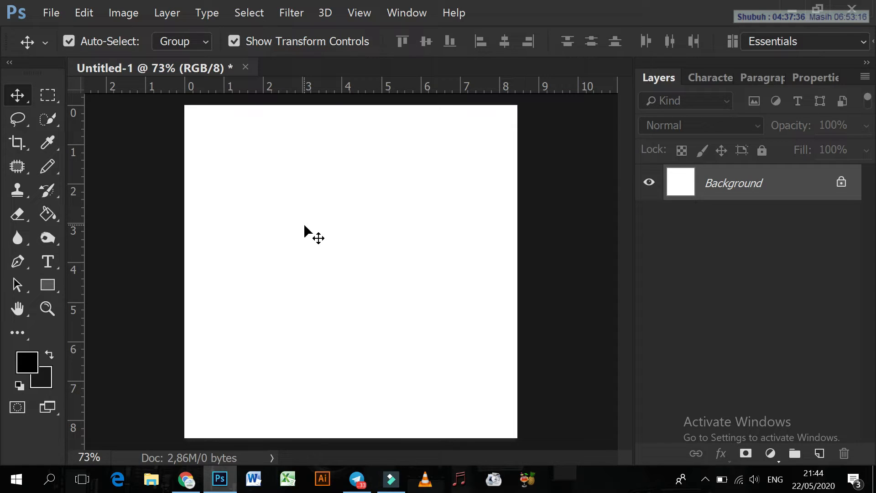
key("p")
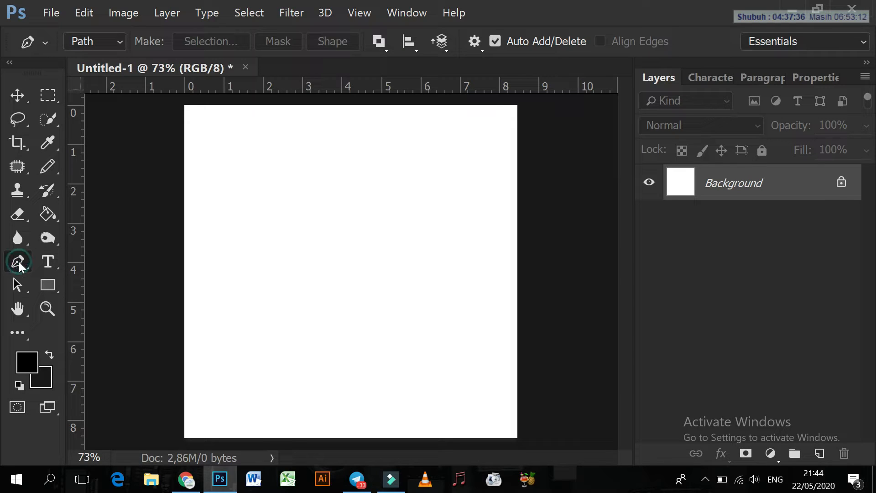
left_click(18, 96)
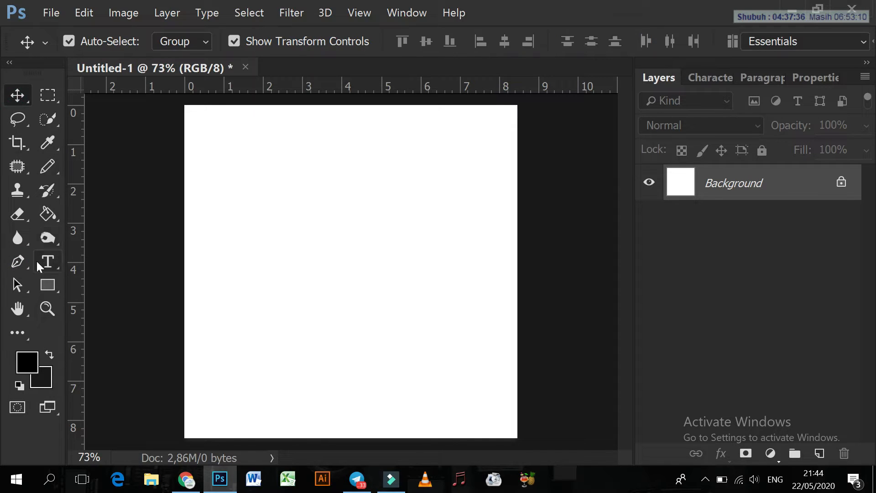
left_click(16, 263)
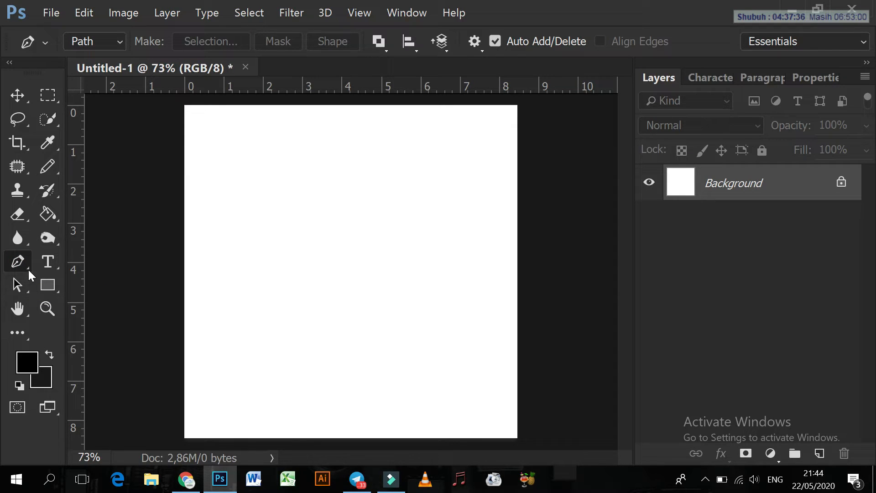
Examine the tool variants grouped with the Pen tool, keeping the standard Pen Tool selected.
right_click(21, 263)
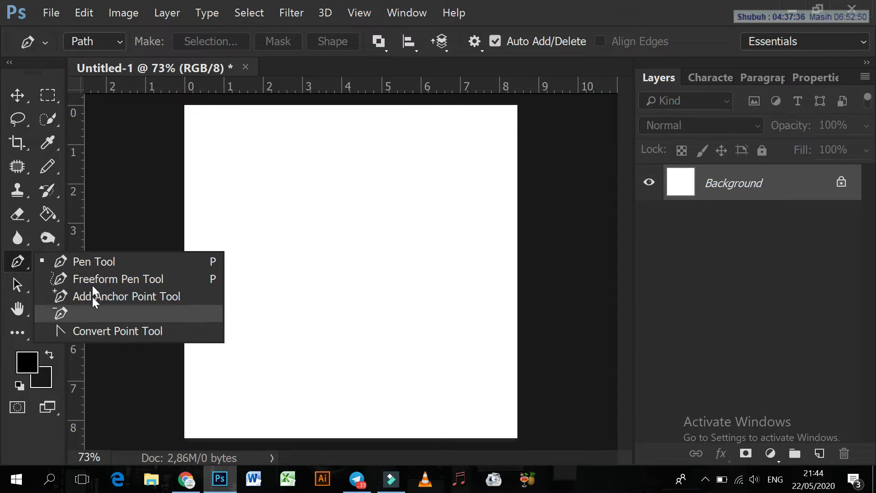
left_click(18, 261)
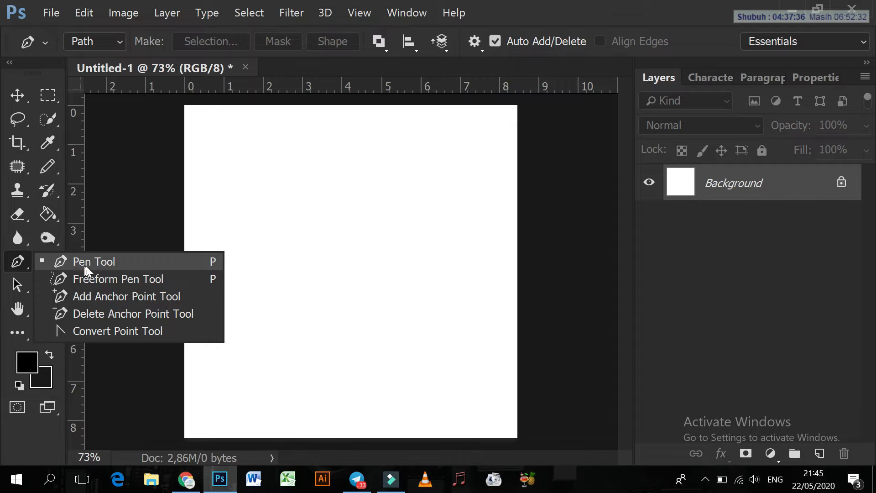
left_click(38, 261)
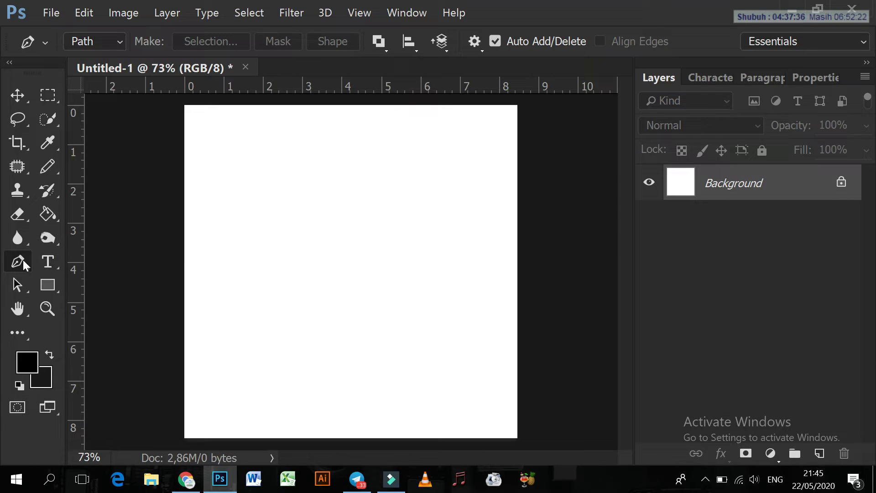
key("v")
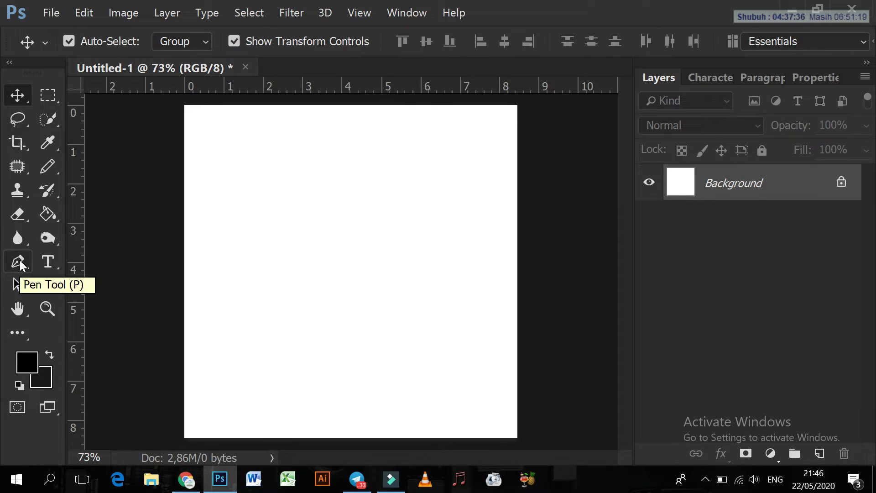
left_click(18, 261)
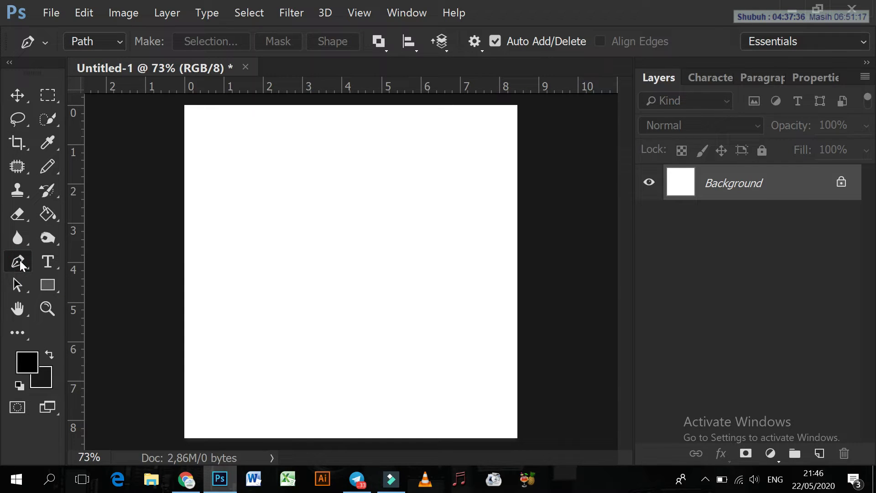
right_click(20, 260)
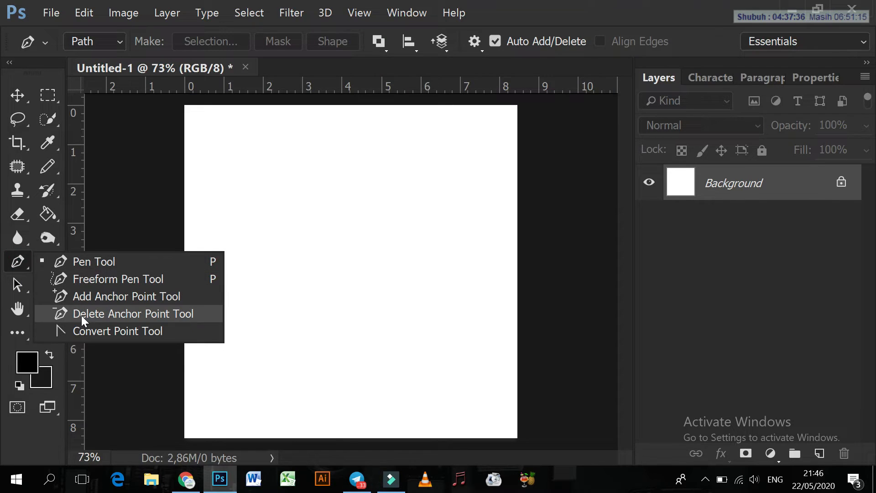
left_click(75, 264)
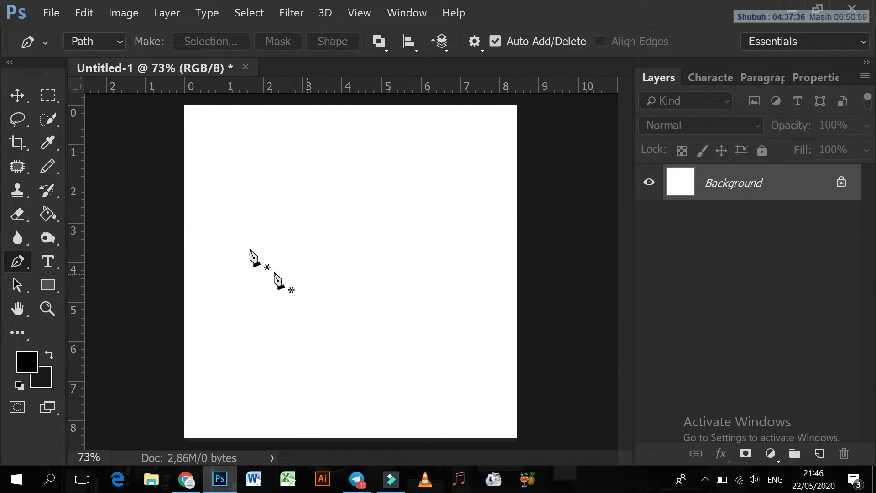
Add a new layer and draw a closed seven-sided path of straight segments in the upper-left part of the canvas.
left_click(818, 454)
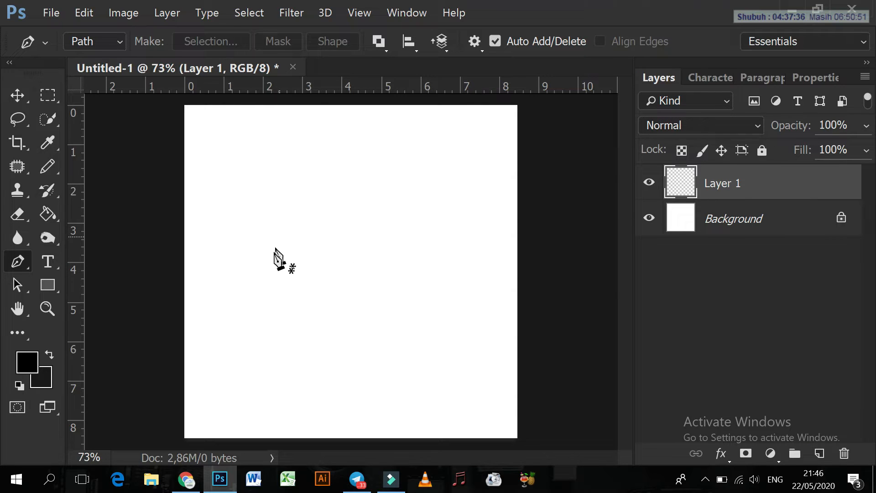
left_click(259, 280)
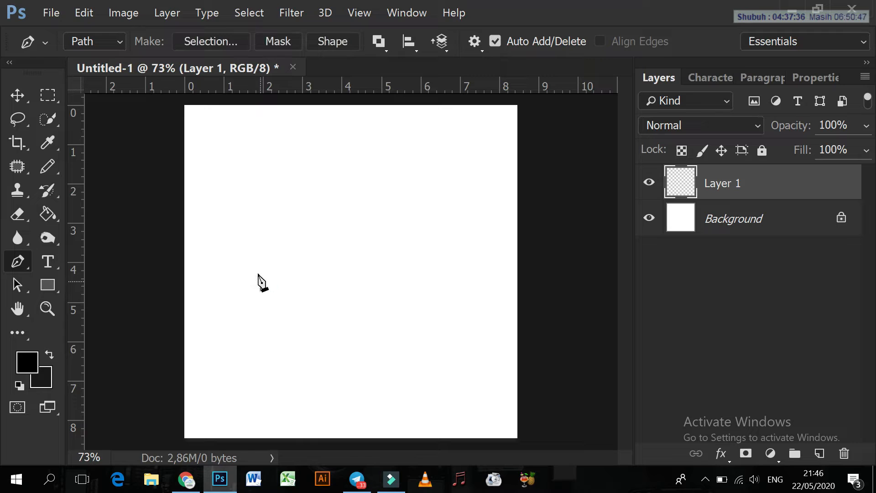
left_click(247, 189)
left_click(325, 158)
left_click(402, 192)
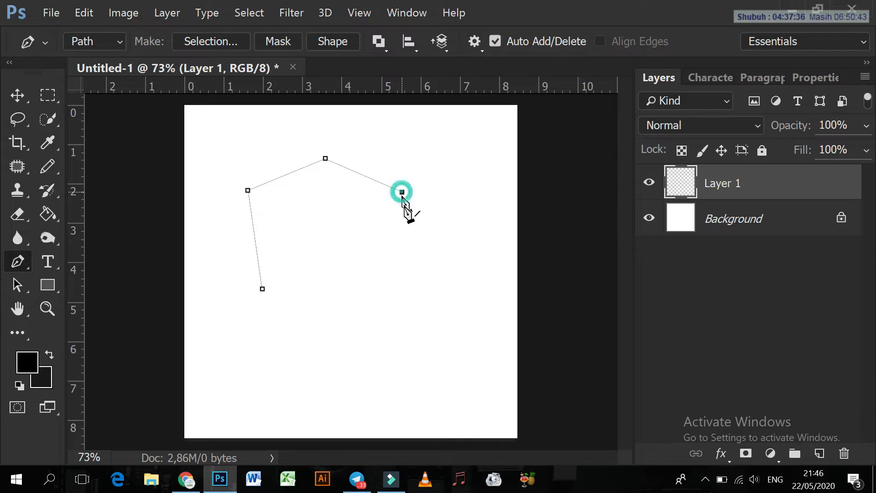
left_click(413, 255)
left_click(381, 298)
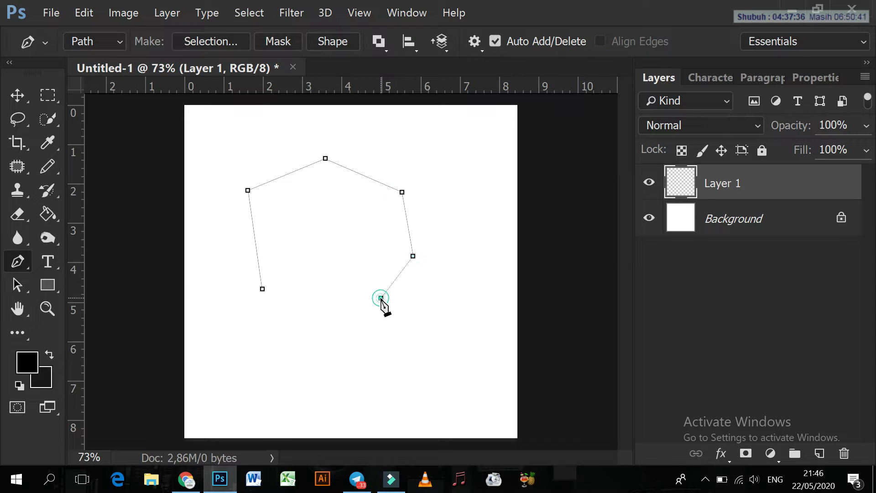
left_click(307, 304)
left_click(263, 289)
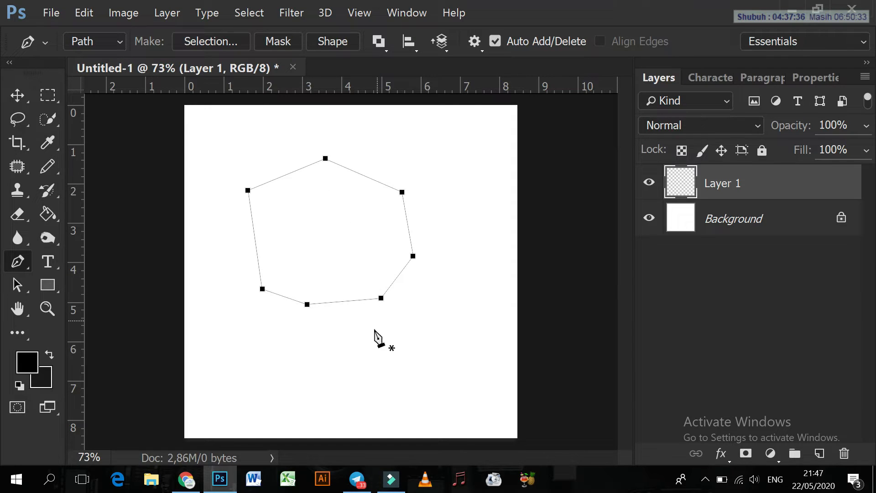
Start a second path below the polygon, try a curved segment from its first anchor, and remove that segment's end anchor.
left_click(350, 355)
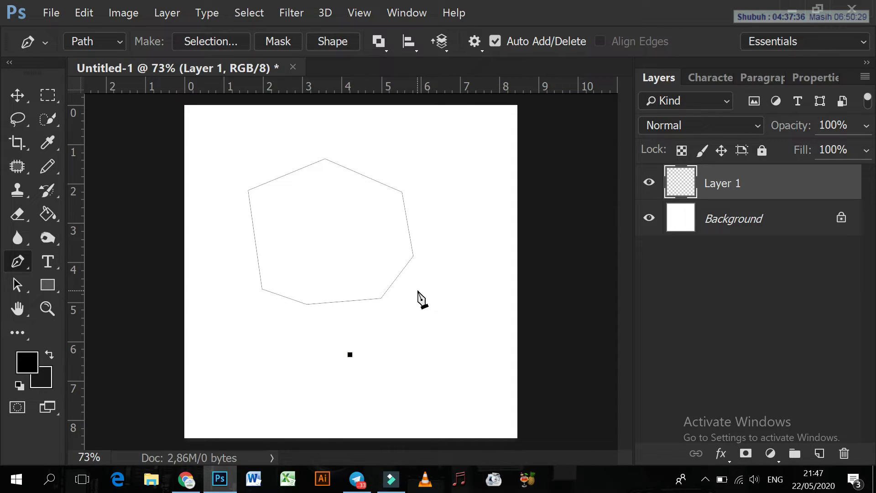
left_click_drag(418, 291, 475, 282)
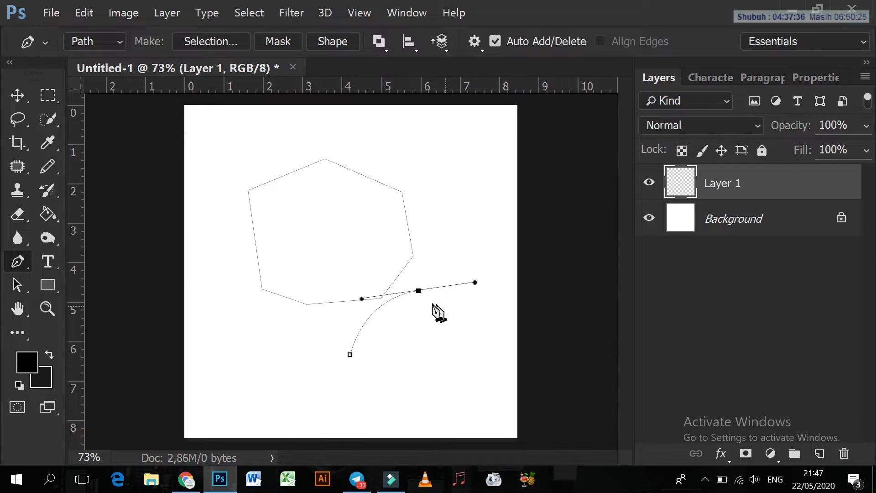
left_click(418, 291, "ctrl")
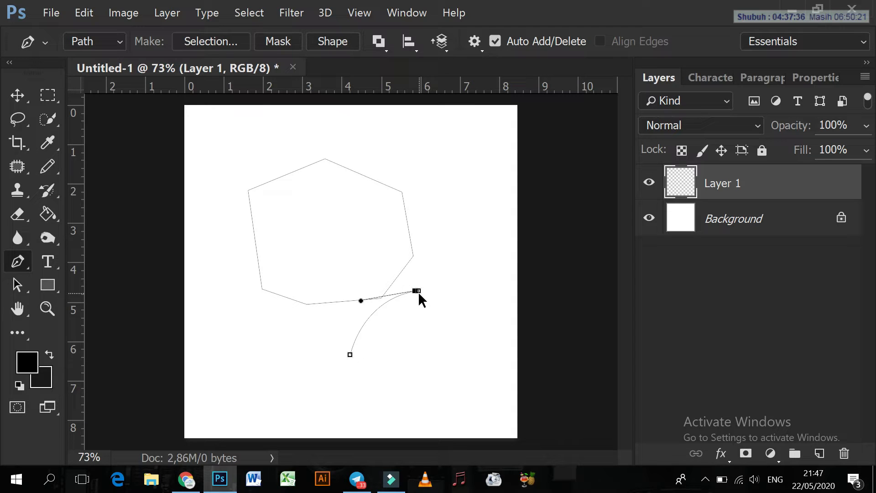
key("Delete")
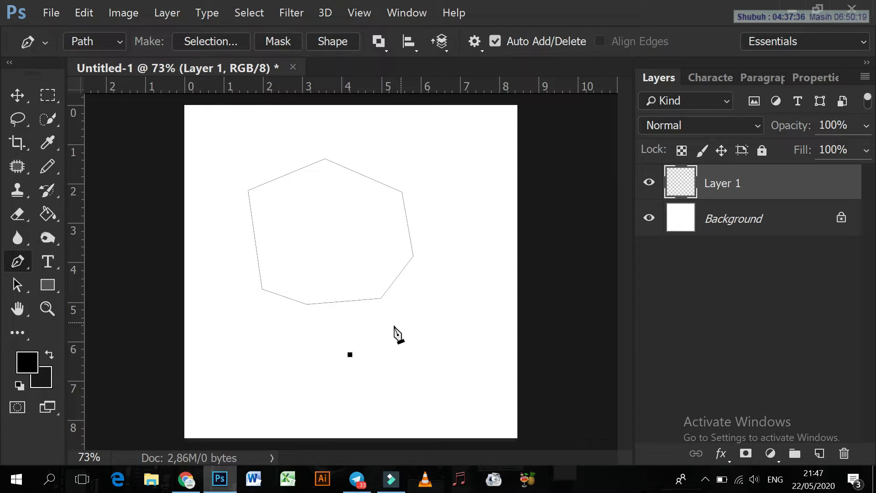
Draw two curved segments arching from the lone anchor round to the canvas's lower right, undoing the extra segment added after them.
left_click(448, 279)
left_click_drag(447, 279, 515, 281)
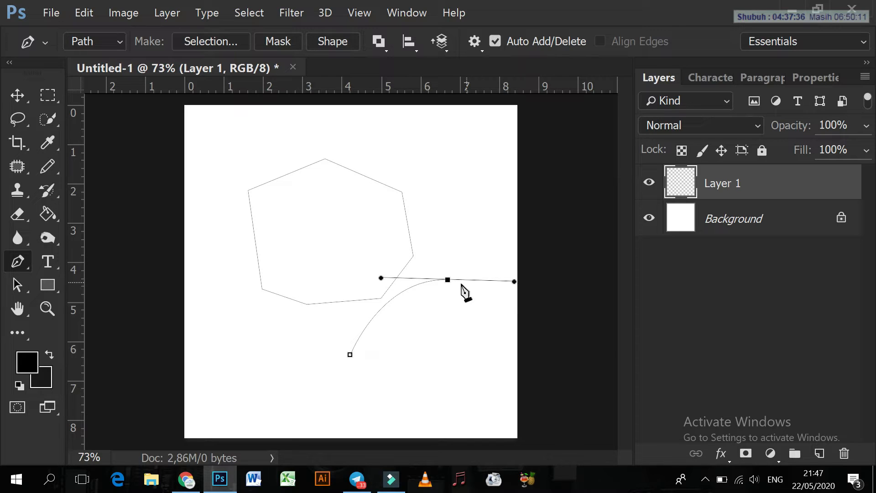
left_click_drag(490, 339, 473, 370)
left_click(410, 363)
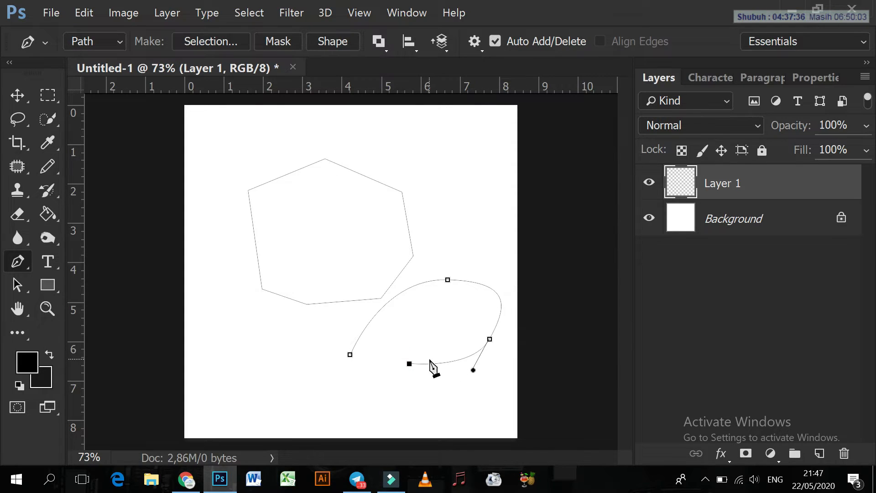
key("ctrl+z")
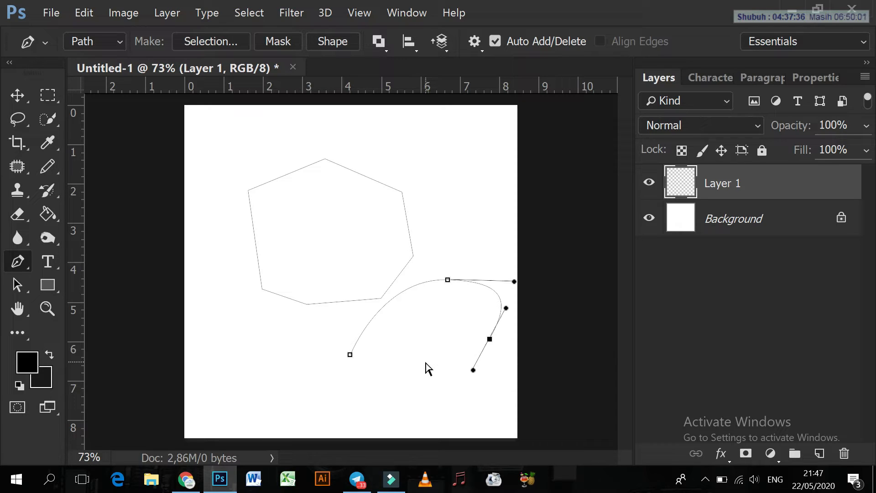
Make the last anchor a corner, then continue with a straight and a curved segment and close the path with a curve at its start.
left_click(489, 339)
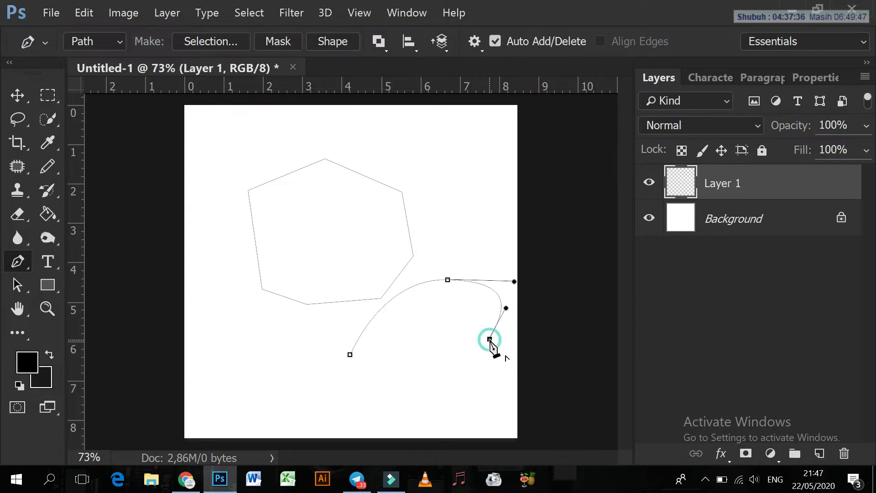
left_click(417, 368)
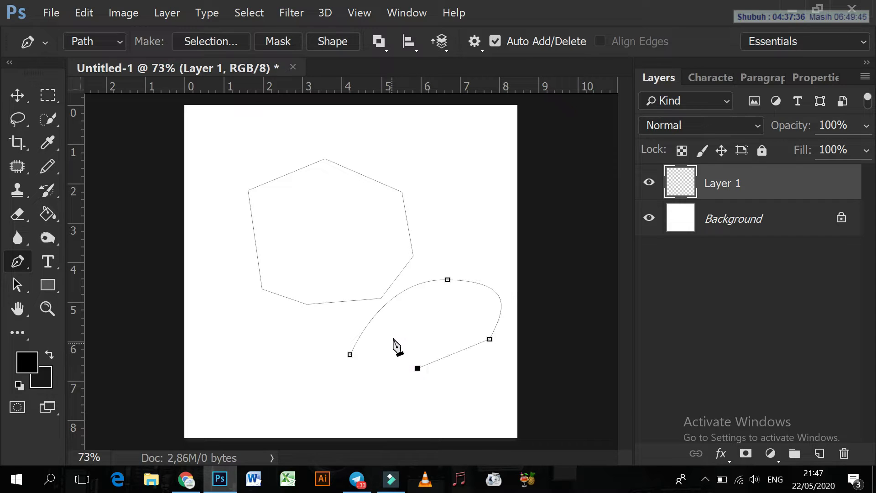
left_click_drag(398, 315, 420, 274)
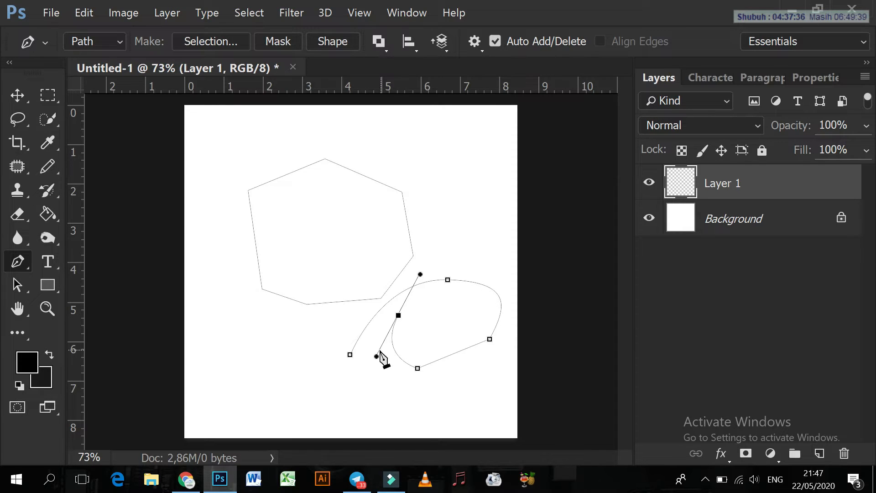
left_click(398, 316, "alt")
left_click(349, 354)
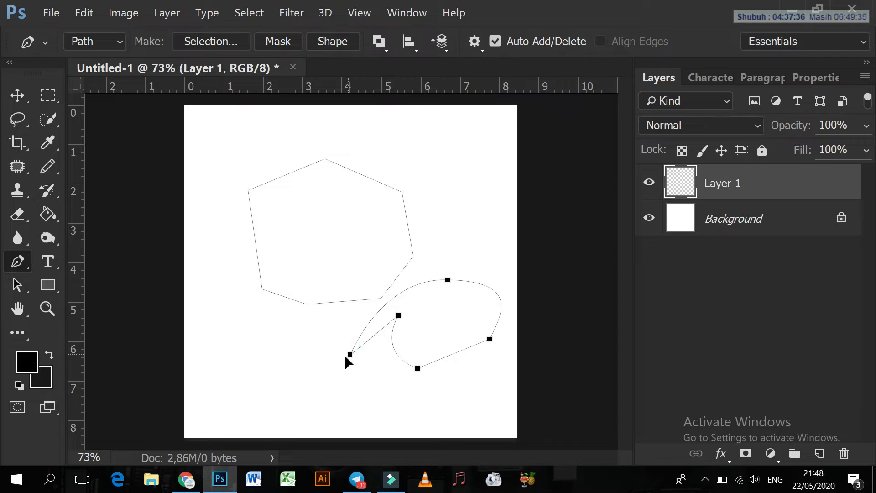
left_click_drag(332, 351, 331, 335)
Draw a closed triangular path with straight segments beside the polygon's upper-right edge.
left_click(431, 150)
left_click(453, 222)
left_click(381, 165)
left_click(431, 151)
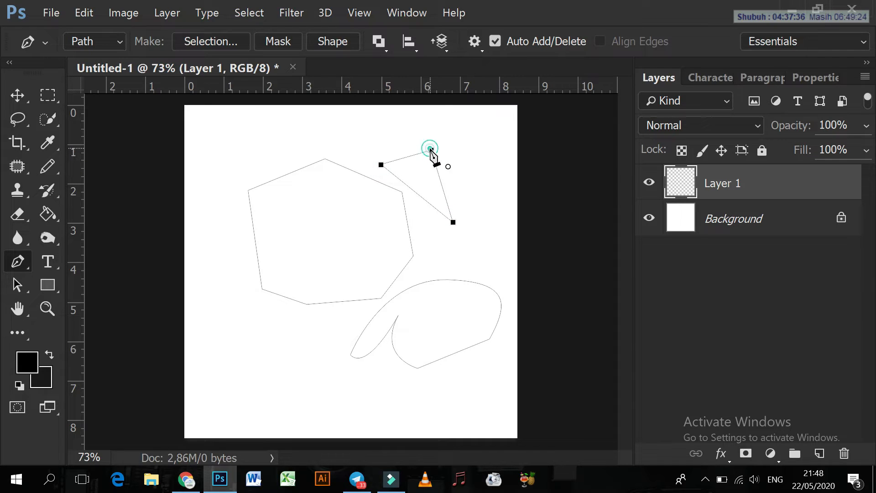
Draw a closed curved path to the right of the triangle in the canvas's upper-right corner.
left_click(461, 132)
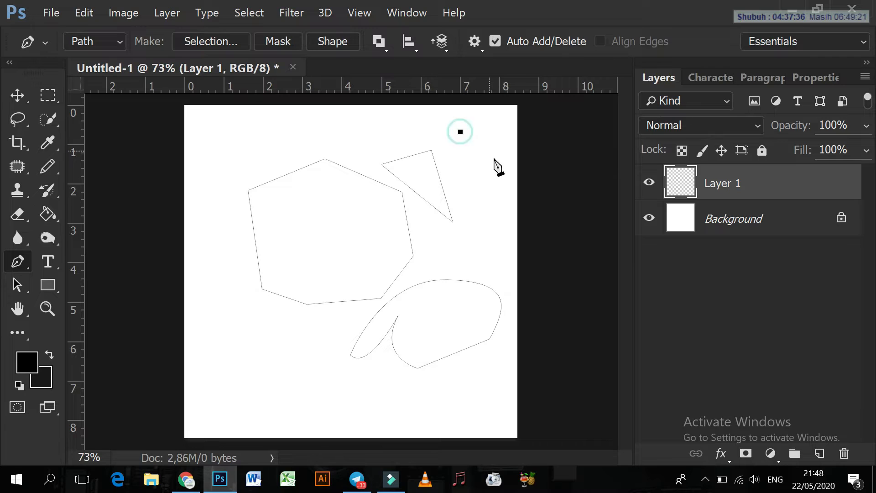
left_click(498, 167)
left_click_drag(498, 196, 458, 249)
left_click(487, 221)
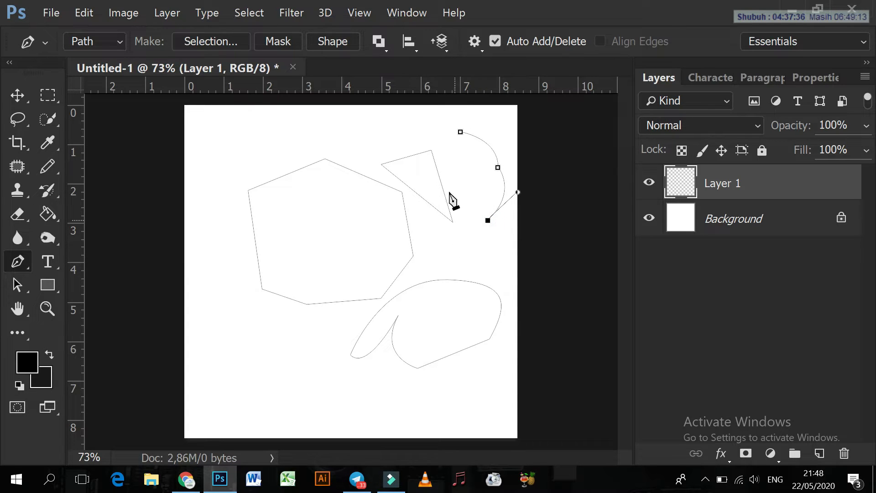
left_click(450, 175)
left_click_drag(450, 176, 453, 152)
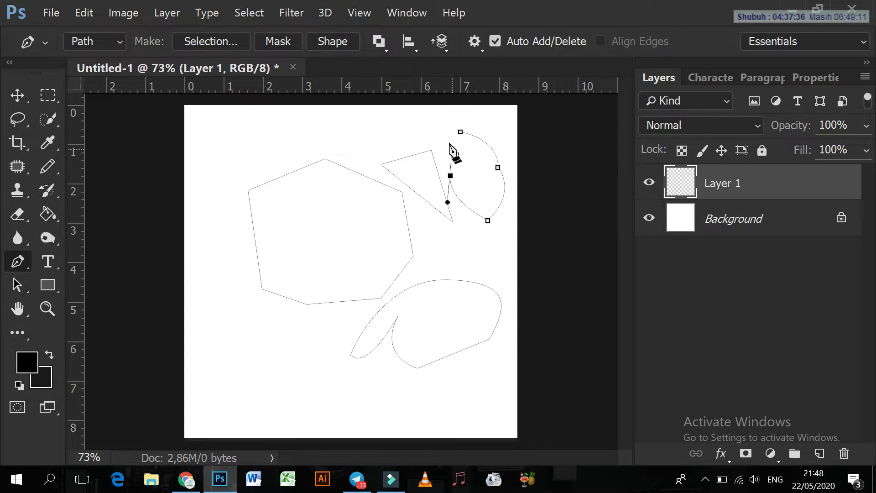
left_click(430, 135)
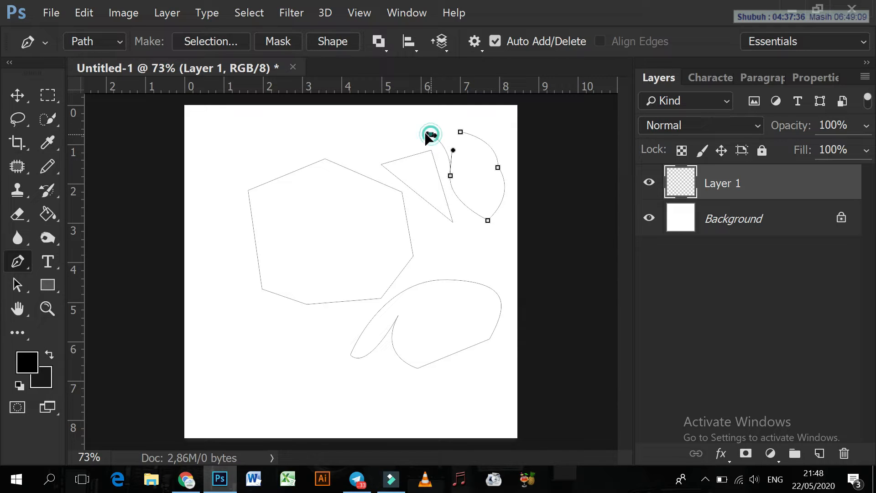
left_click_drag(460, 131, 475, 142)
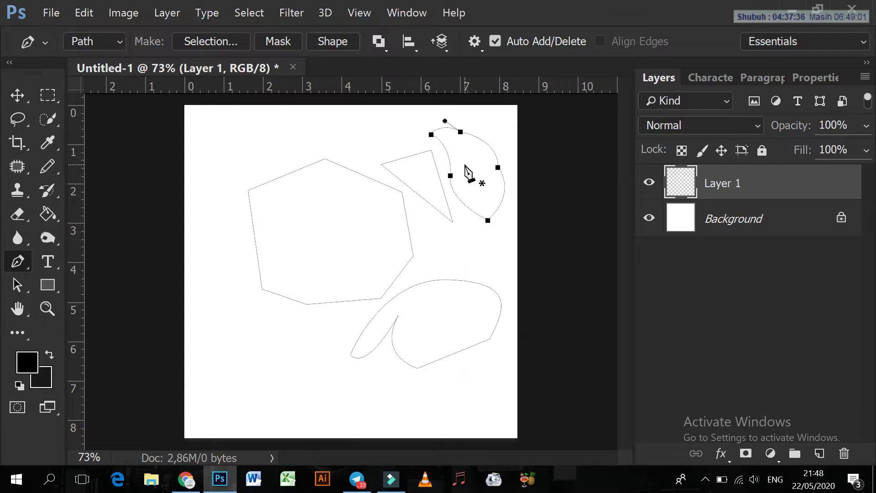
Delete all existing paths and draw a closed leaf-shaped path from two curved segments, making its upper anchor a corner.
right_click(465, 153)
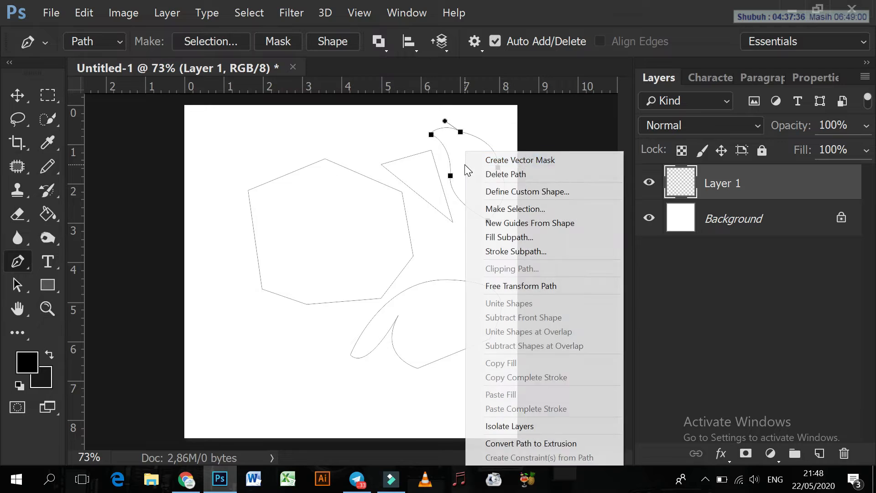
left_click(507, 175)
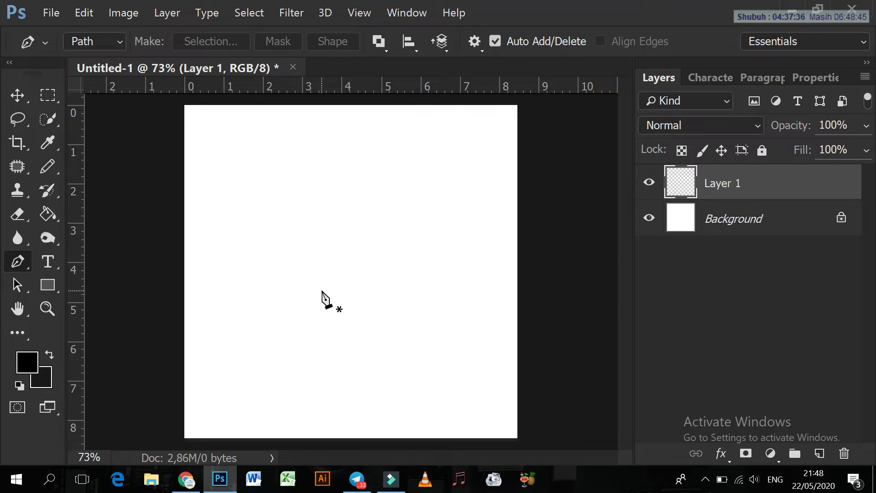
left_click(276, 280)
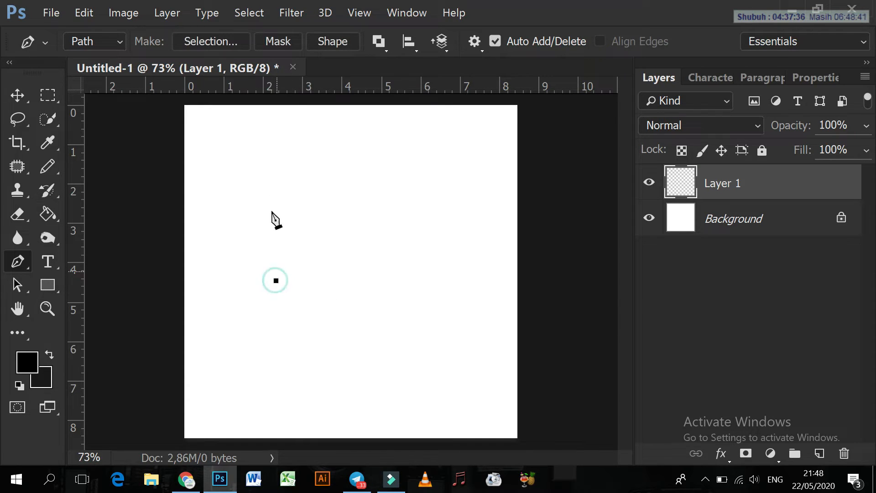
left_click_drag(312, 197, 363, 214)
left_click(312, 197)
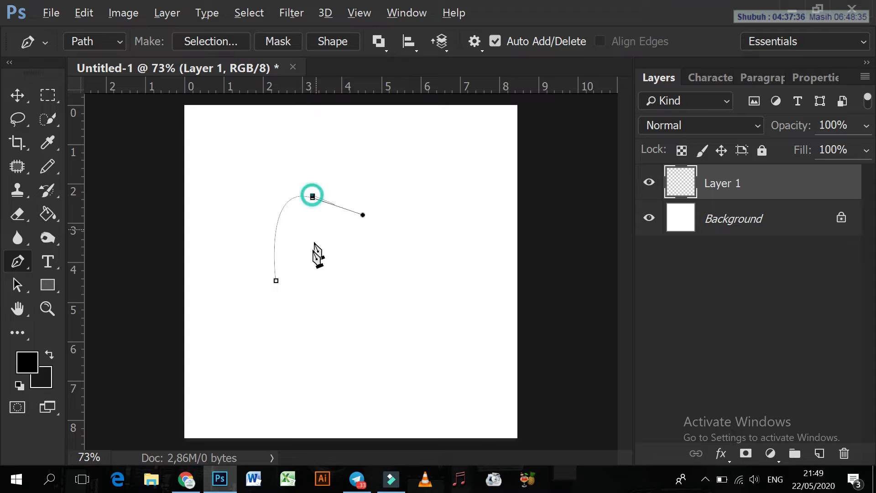
key("ctrl+z")
left_click(312, 197, "alt")
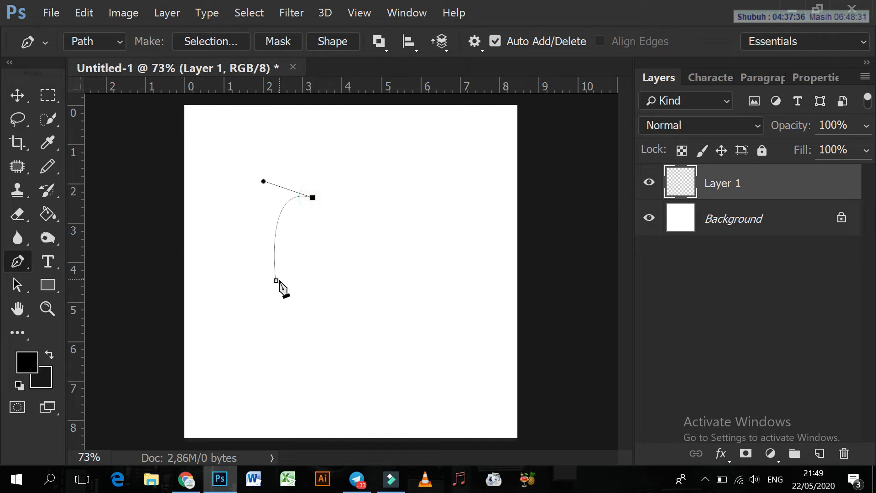
left_click_drag(276, 281, 207, 340)
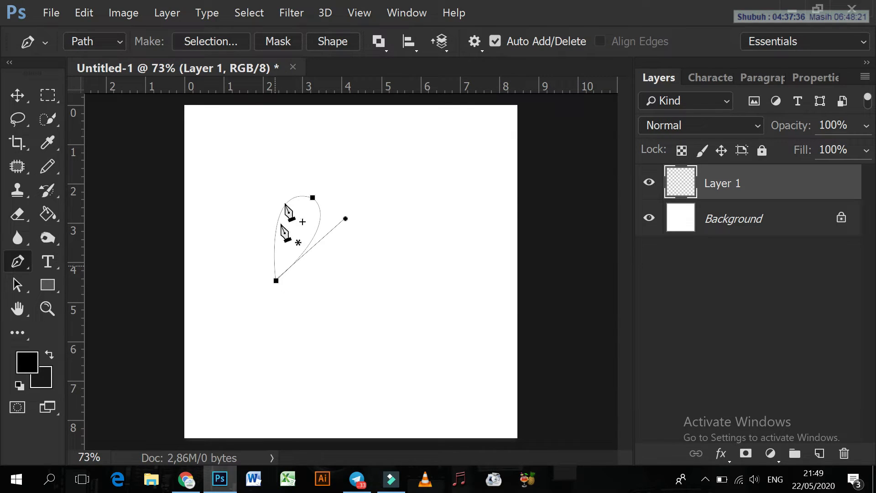
Fill the leaf-shaped path with the green colour 237d03.
right_click(290, 223)
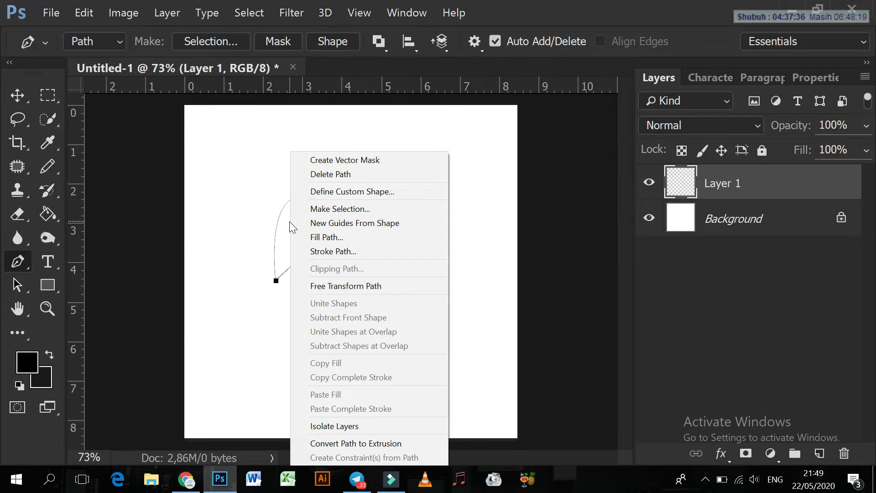
left_click(325, 237)
left_click(622, 75)
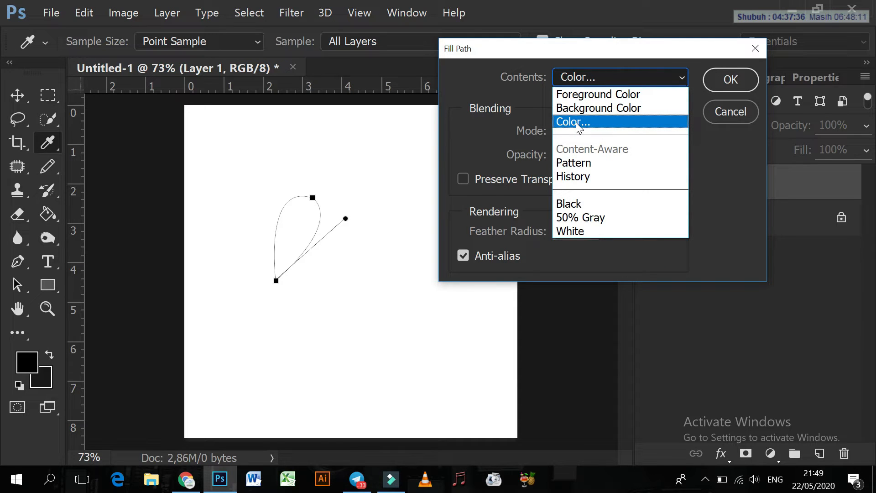
left_click(575, 122)
left_click_drag(387, 47, 596, 45)
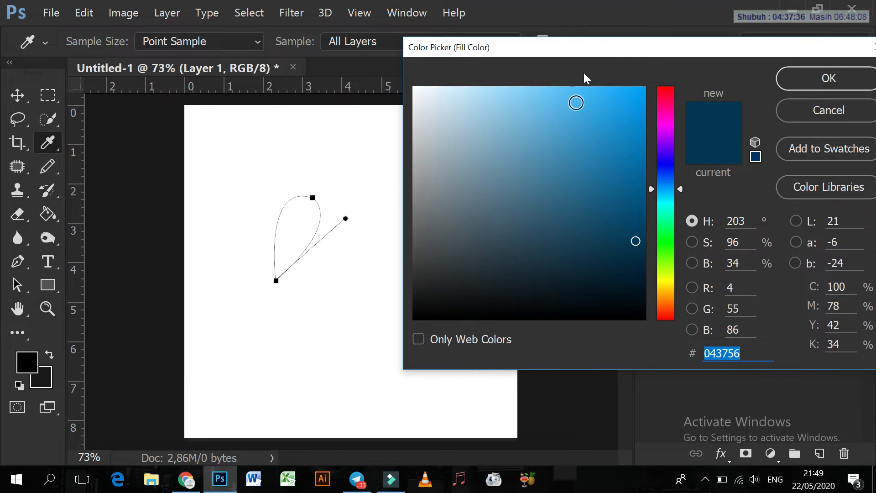
left_click(665, 252)
left_click(638, 205)
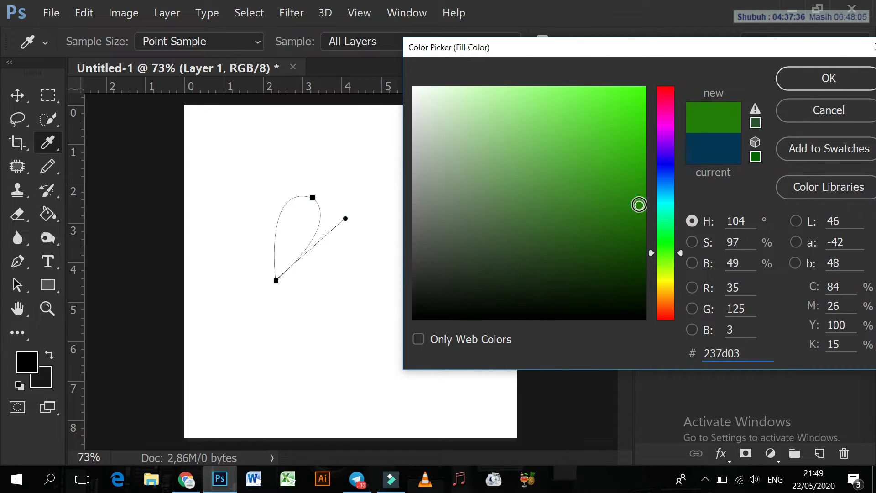
left_click(806, 84)
left_click(730, 80)
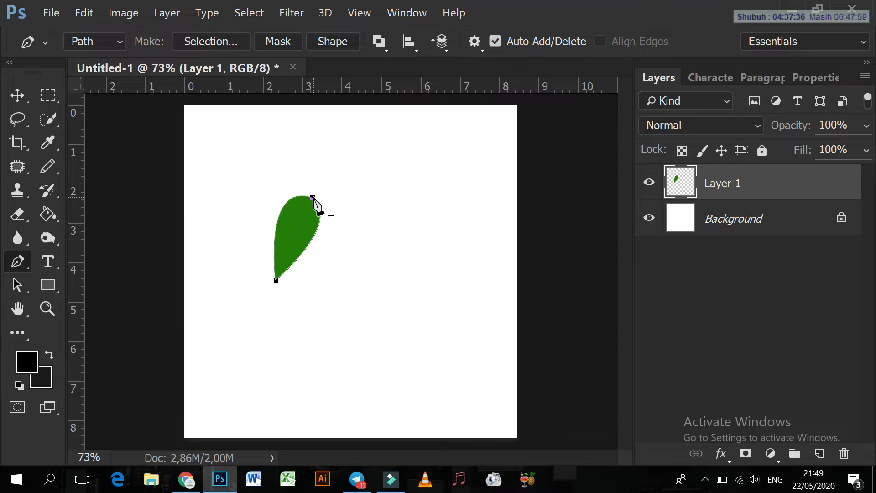
Delete the leaf's path and move the green leaf into the upper-right part of the canvas.
right_click(297, 222)
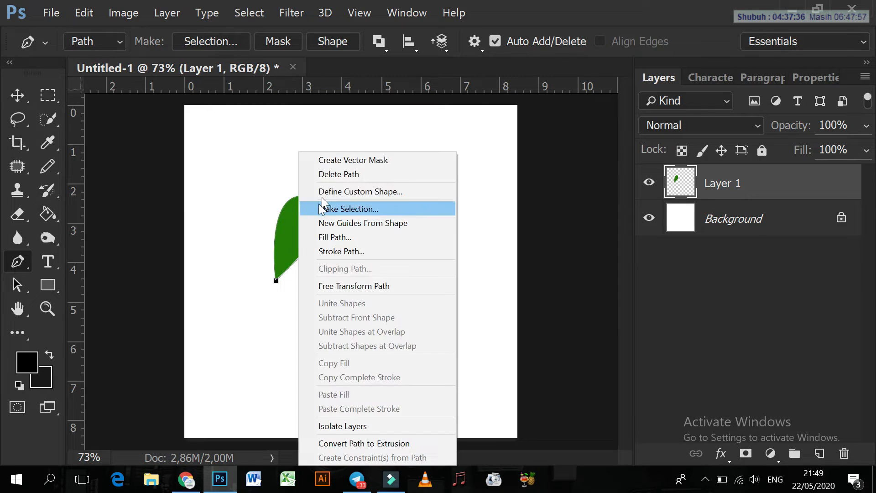
left_click(333, 173)
left_click(18, 94)
left_click_drag(297, 223, 437, 211)
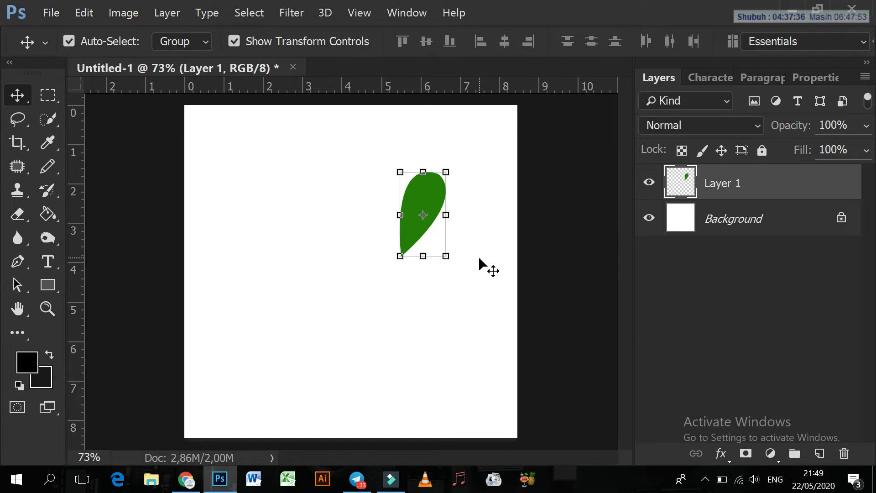
Duplicate the leaf layer, flip the copy horizontally and place it directly left of the original leaf.
key("ctrl")
key("ctrl+j")
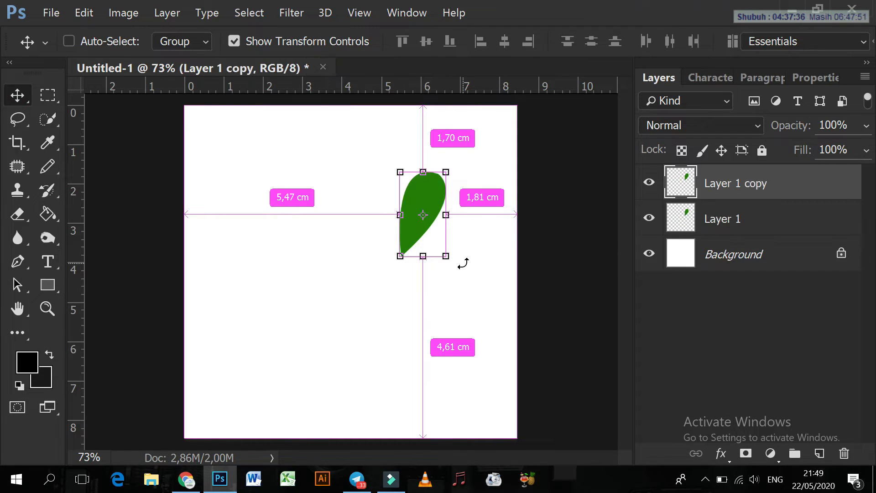
left_click(401, 215)
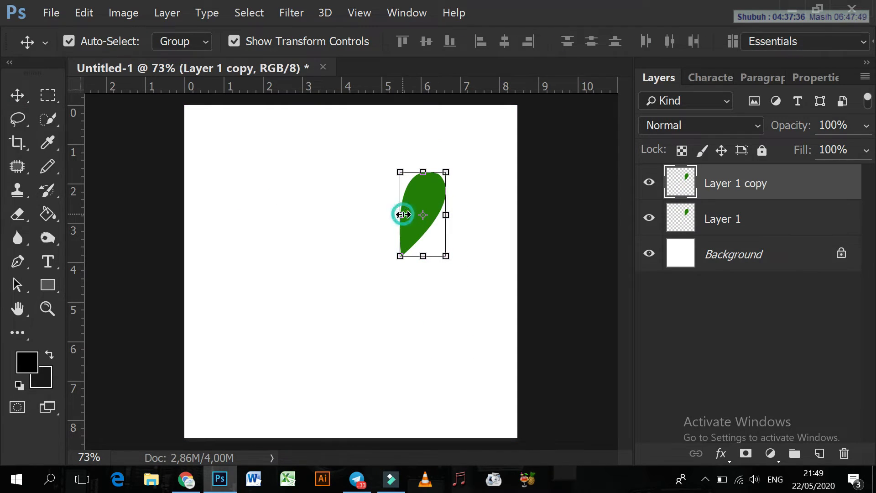
right_click(401, 214)
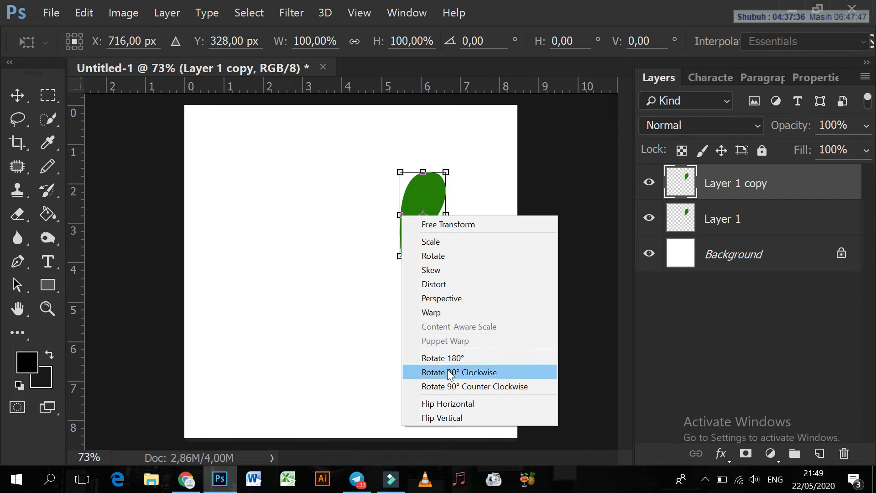
left_click(455, 404)
left_click_drag(422, 187, 377, 202)
key("Return")
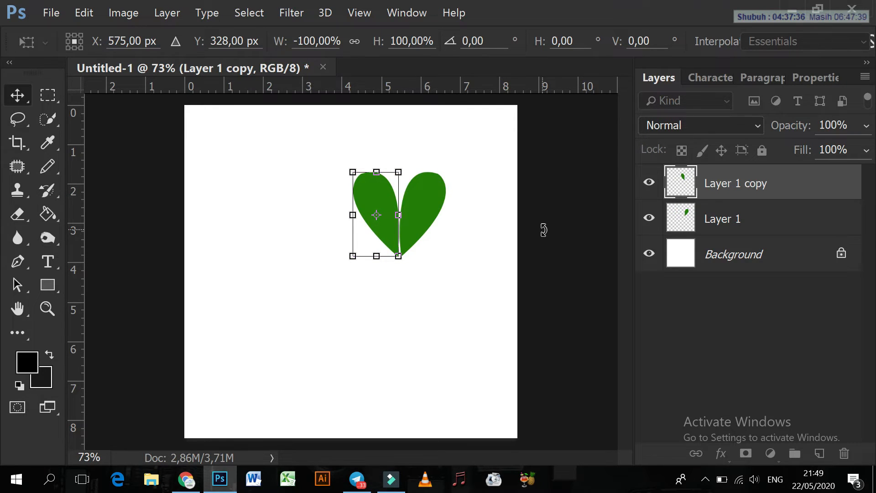
Move both leaves together further towards the canvas's upper-right corner and deselect them.
left_click(428, 196, "shift")
left_click_drag(428, 196, 462, 177)
left_click(572, 194)
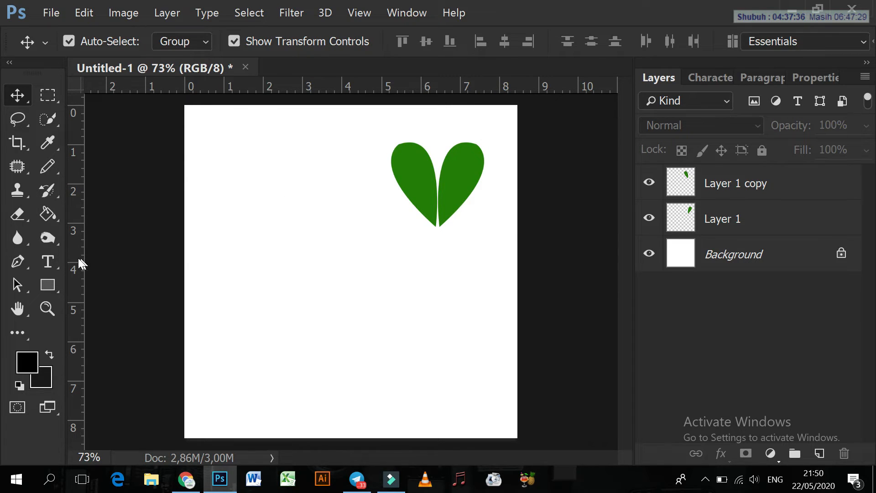
Add a new layer and draw an open curved path from the leaves' bottom tip up into the left leaf.
left_click(18, 263)
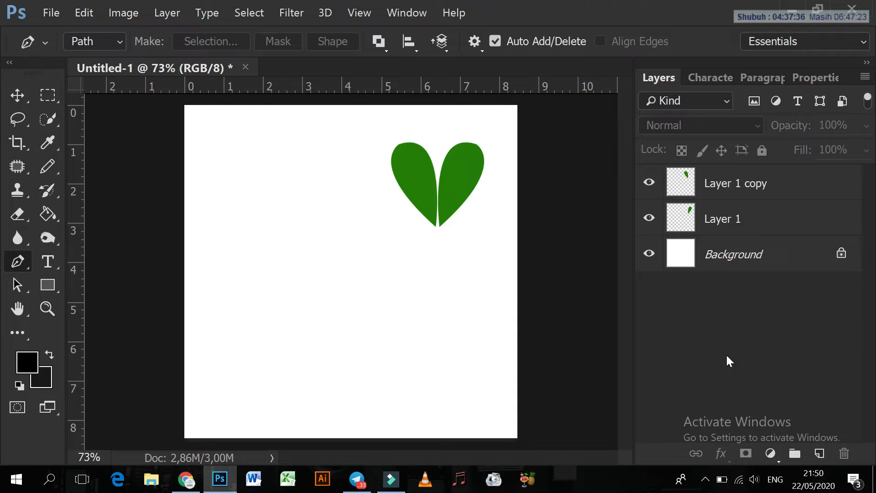
left_click(819, 453)
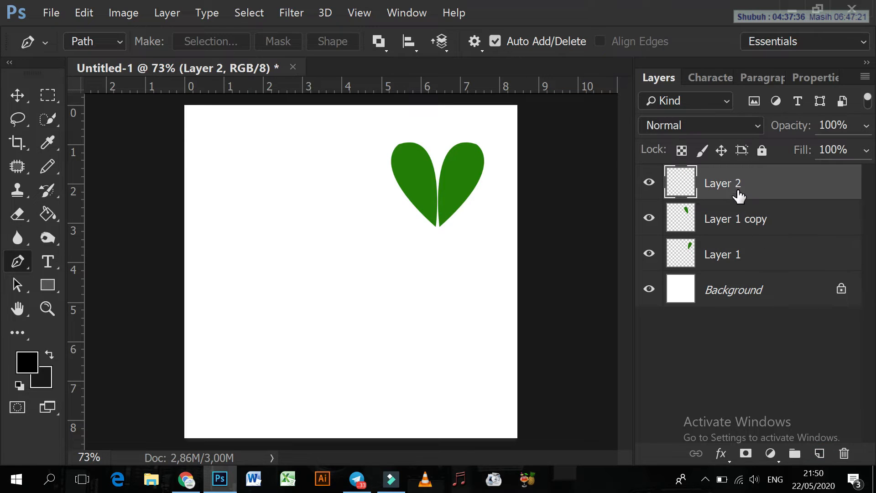
left_click(435, 227)
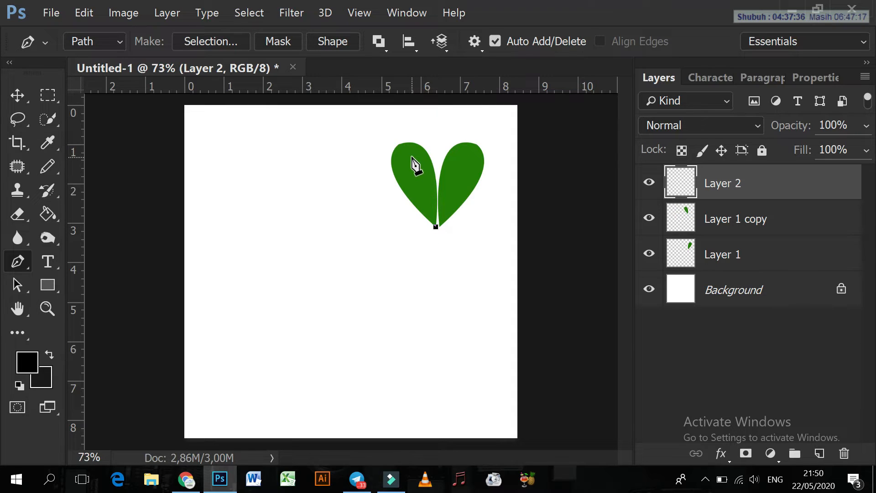
left_click_drag(407, 154, 393, 135)
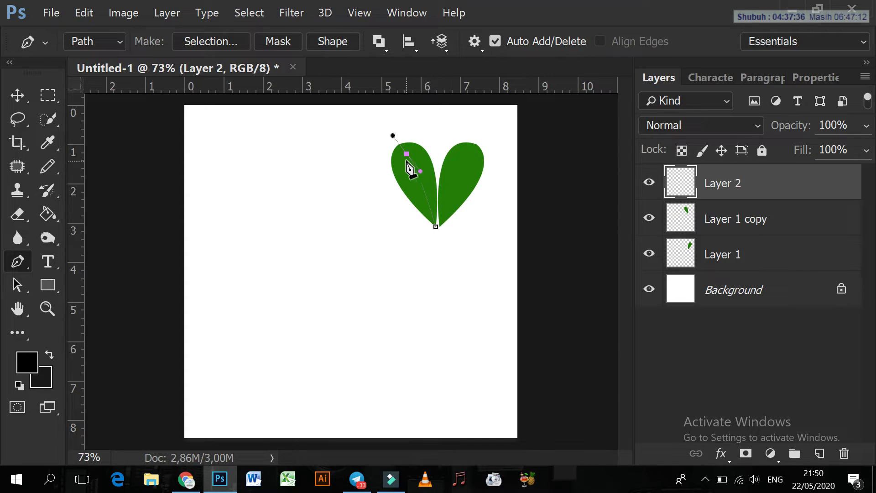
Stroke the curved path in the left leaf with the Pencil tool, leaving Simulate Pressure off.
right_click(425, 190)
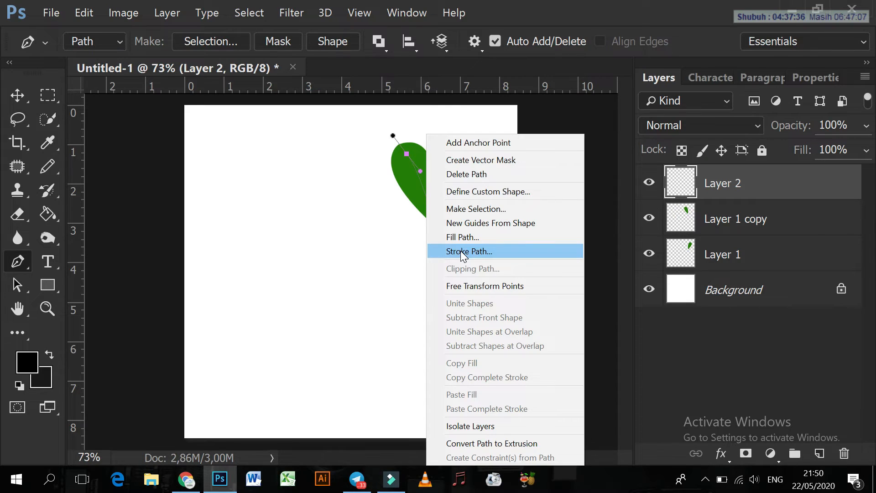
left_click(461, 251)
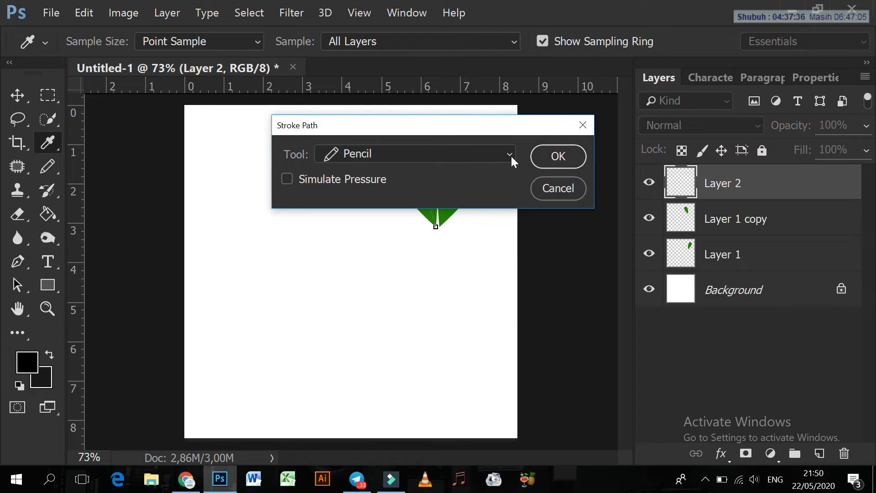
left_click(511, 156)
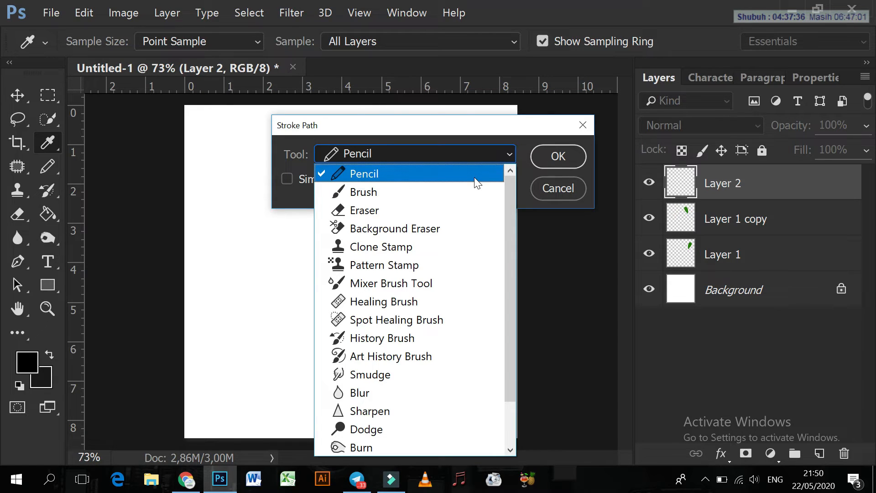
left_click(470, 173)
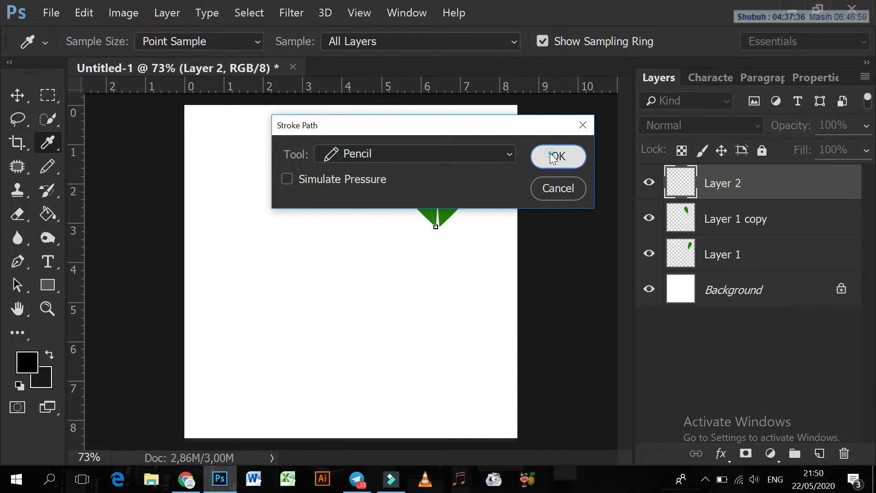
left_click(556, 157)
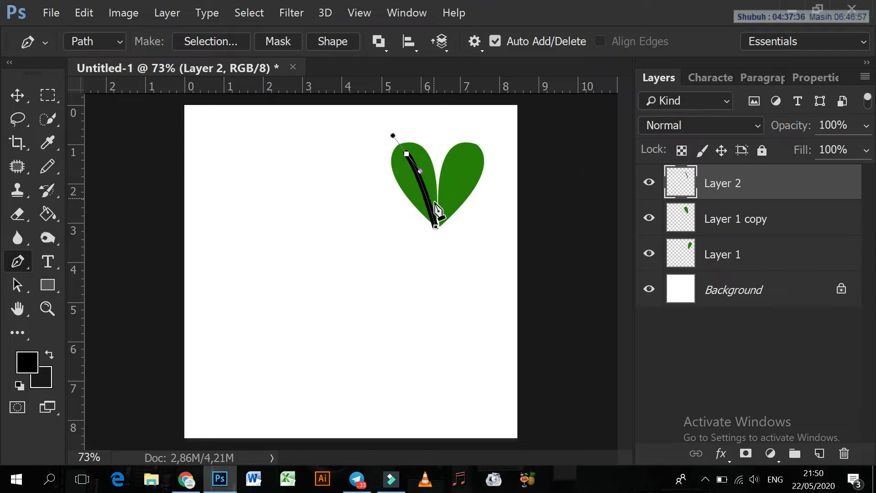
Set the Pencil tool's size to 4 px.
left_click(42, 167)
left_click(95, 42)
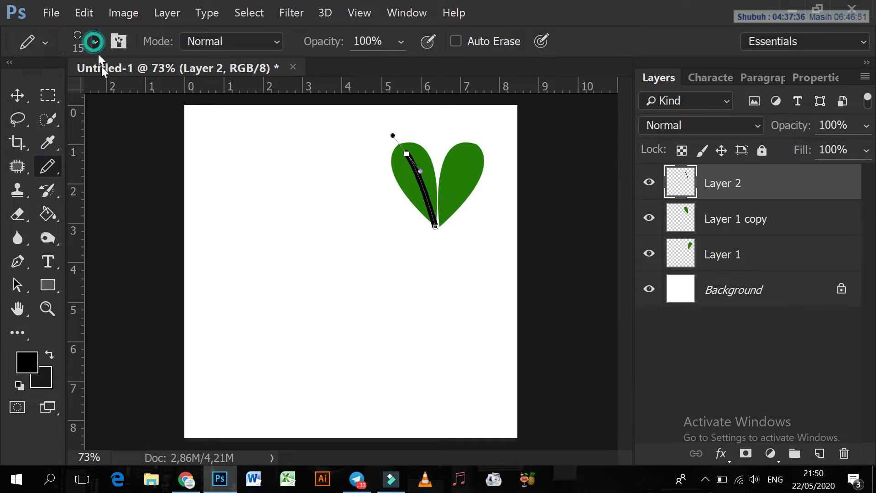
left_click_drag(110, 102, 106, 102)
double_click(170, 76)
type("4")
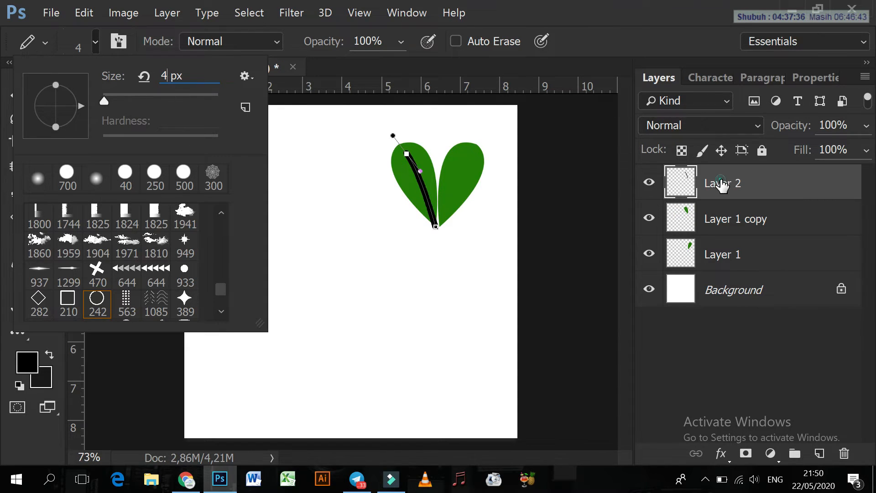
key("Return")
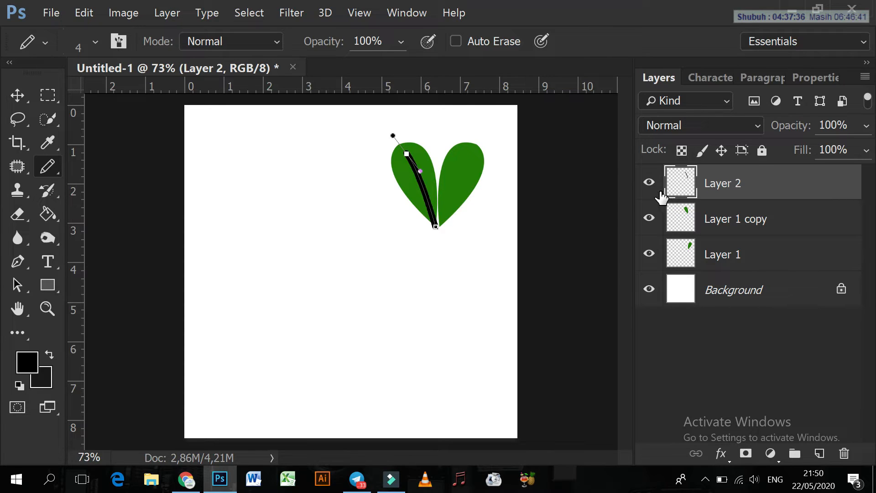
Undo the thick stroke and stroke the left leaf's path again with the 4 px Pencil, leaving Simulate Pressure off.
key("ctrl+z")
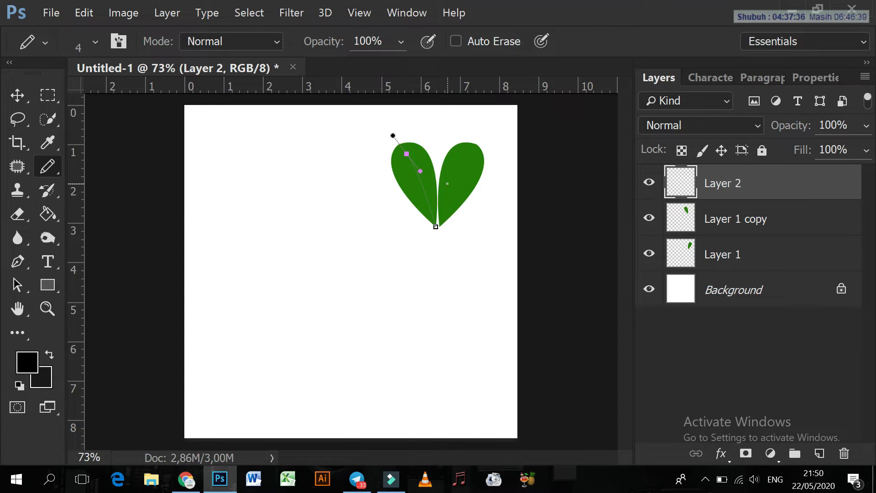
right_click(431, 187)
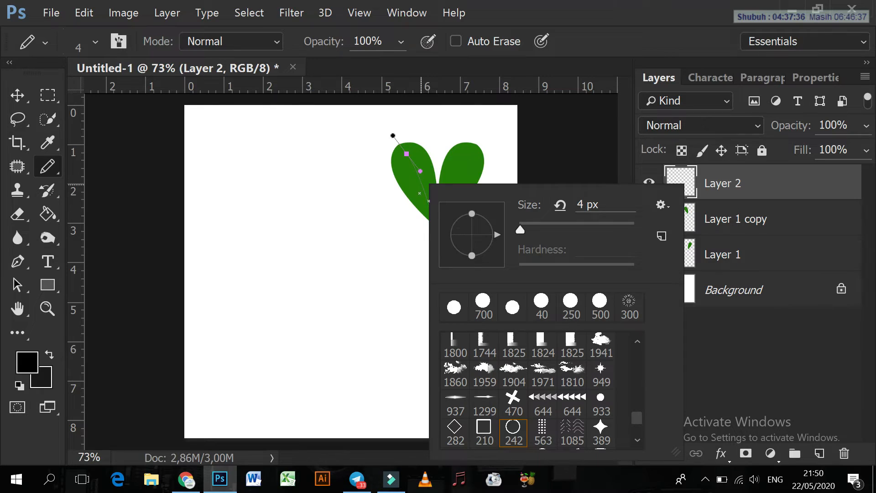
right_click(422, 175)
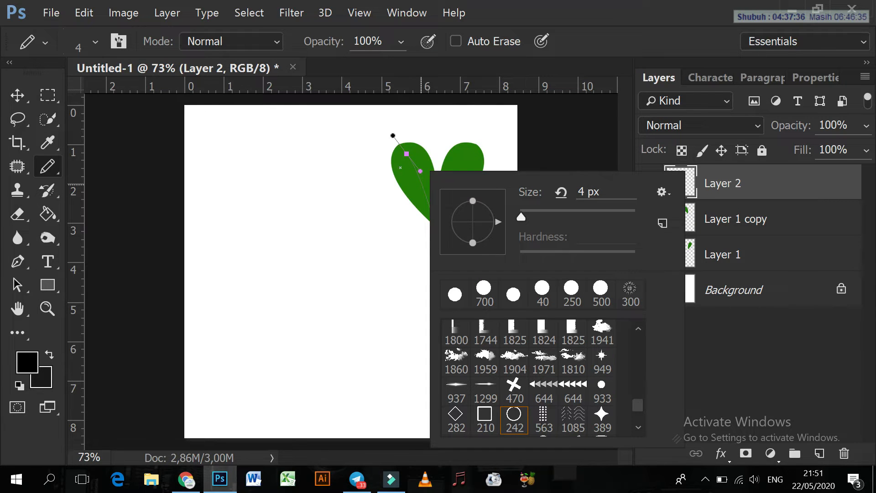
left_click(17, 95)
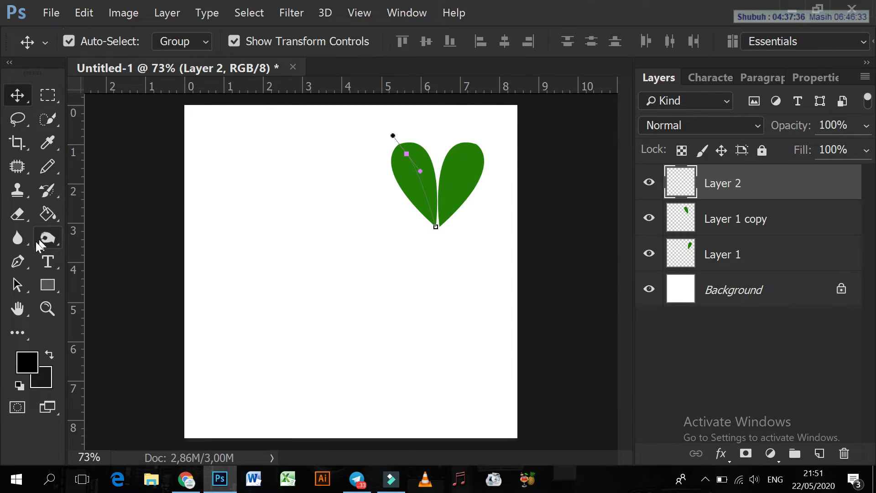
left_click(20, 263)
right_click(425, 191)
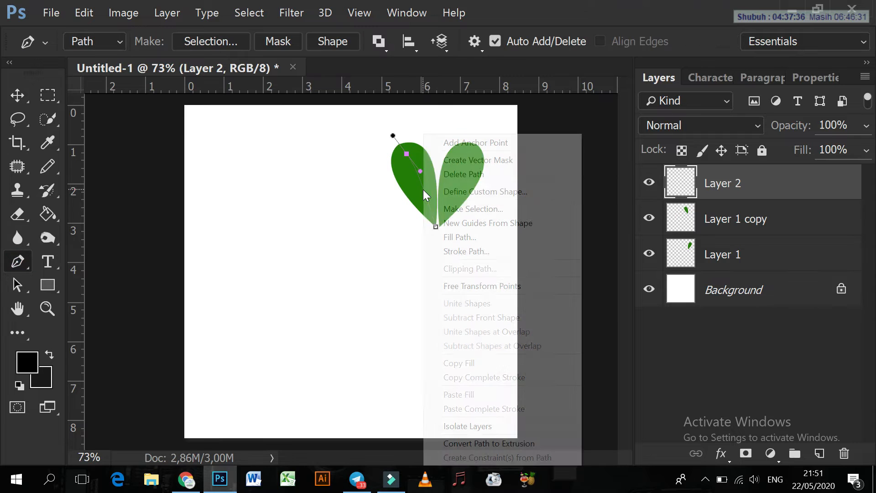
left_click(464, 250)
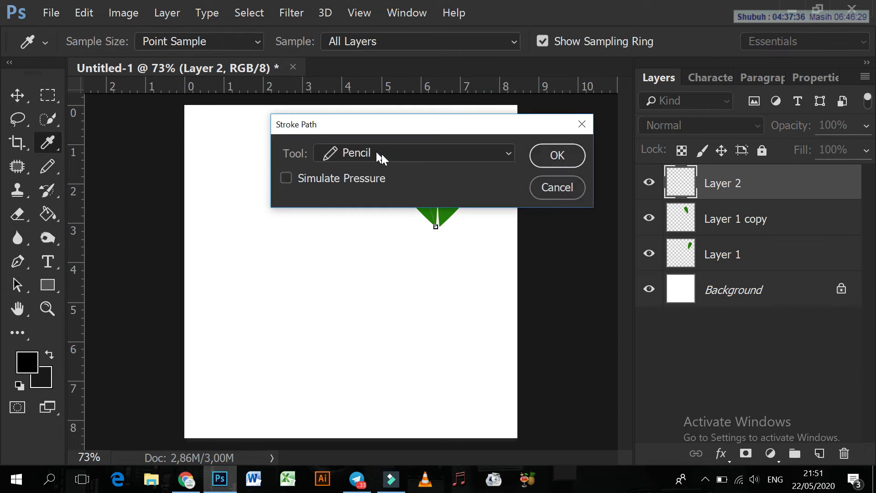
left_click(555, 159)
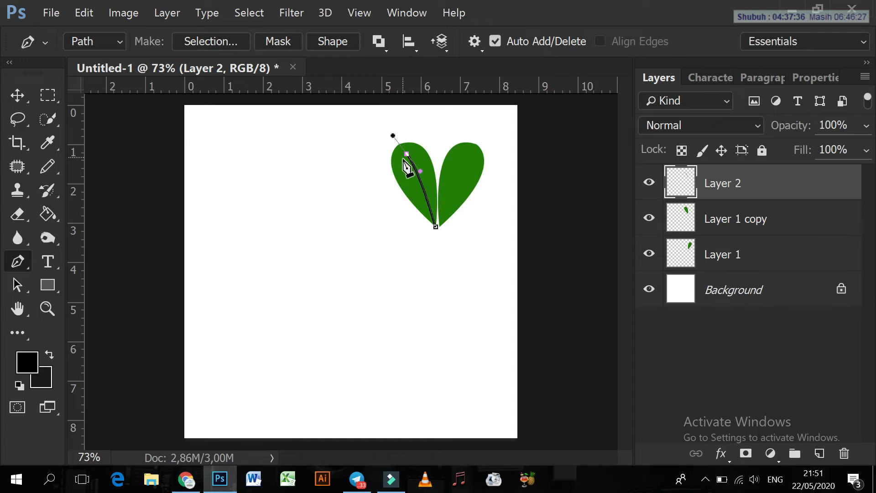
Delete the path in the left leaf, keeping its stroke, and deselect the vein layer.
right_click(426, 191)
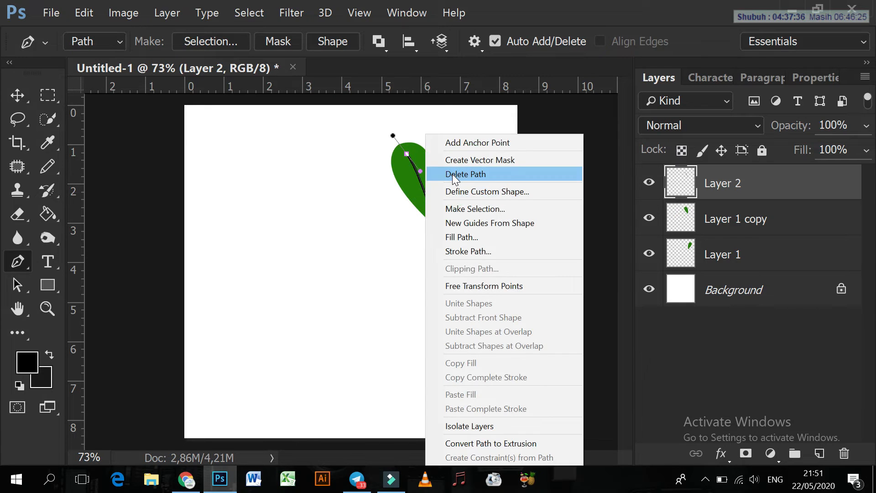
left_click(452, 174)
left_click(18, 95)
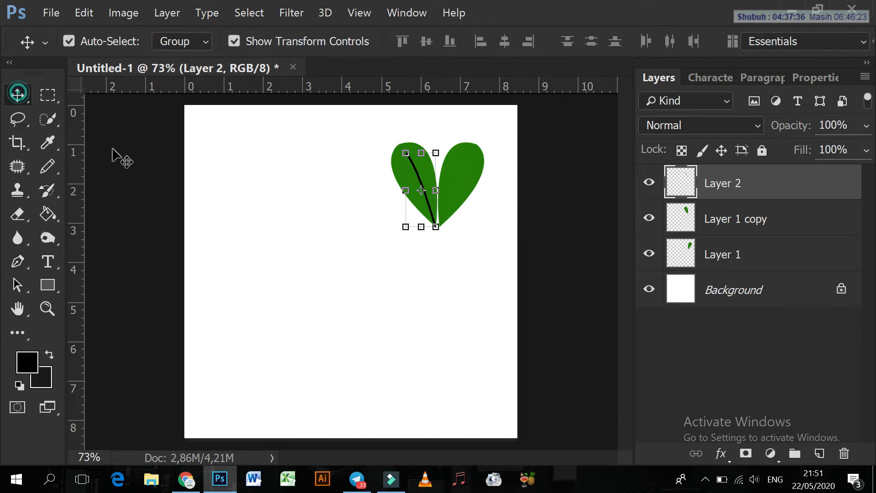
left_click(249, 196)
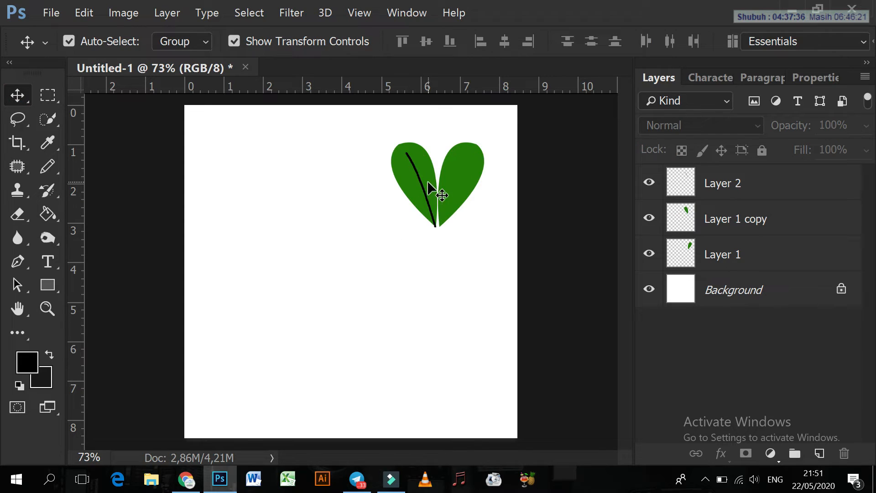
Place a horizontally flipped copy of the left leaf's vein in the right leaf and deselect it.
left_click(429, 197)
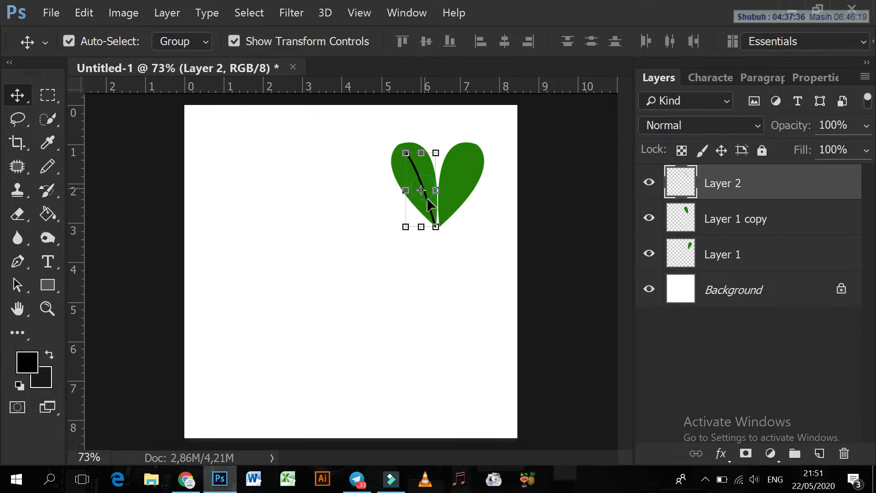
left_click_drag(428, 201, 431, 204)
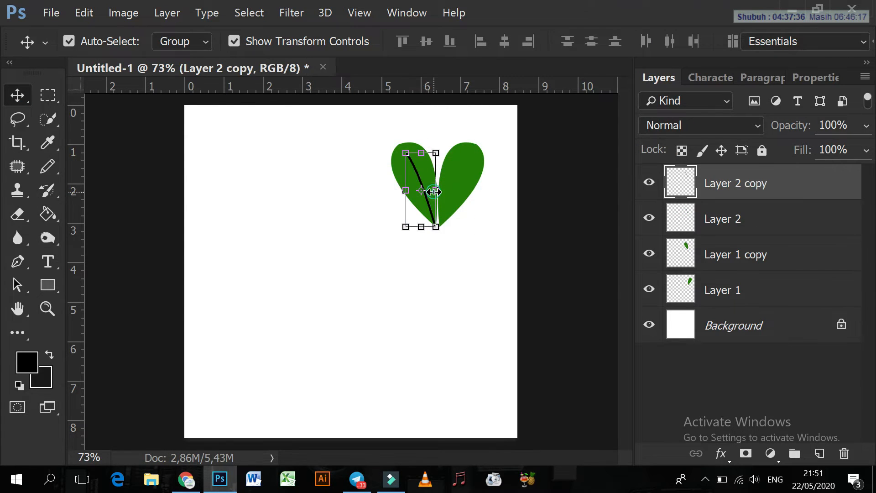
right_click(434, 191)
left_click(446, 377)
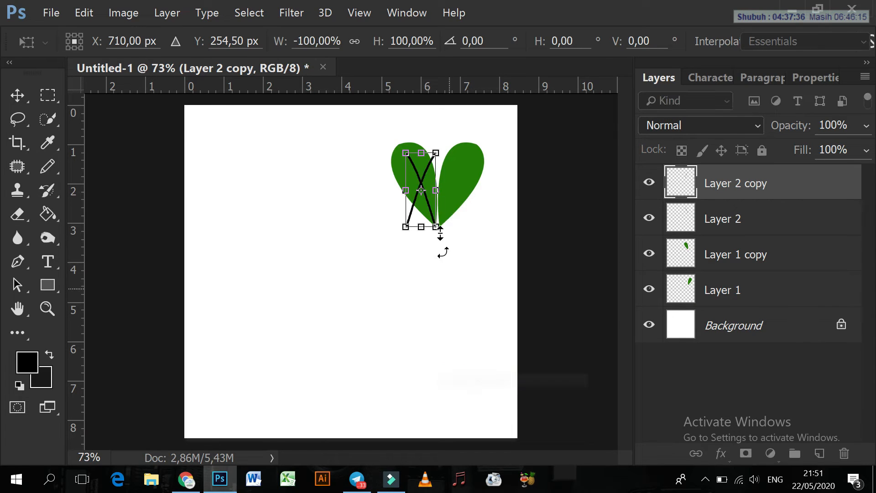
left_click_drag(427, 173, 459, 177)
key("Return")
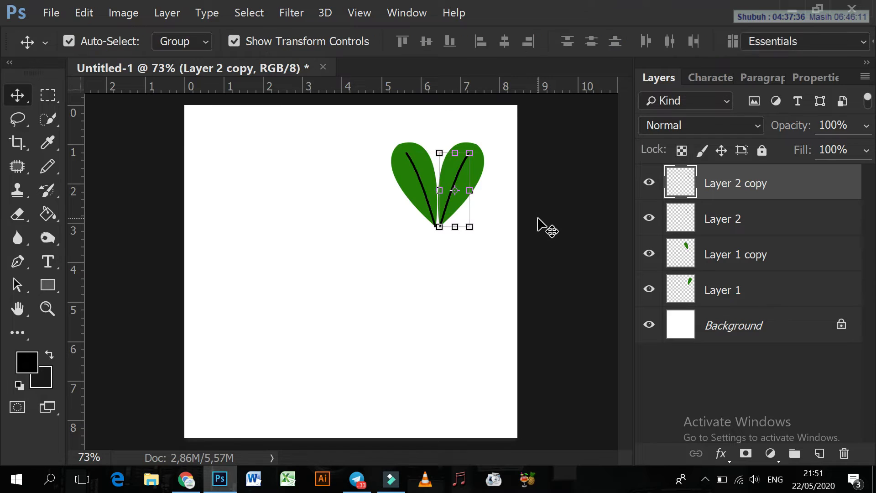
left_click(540, 221)
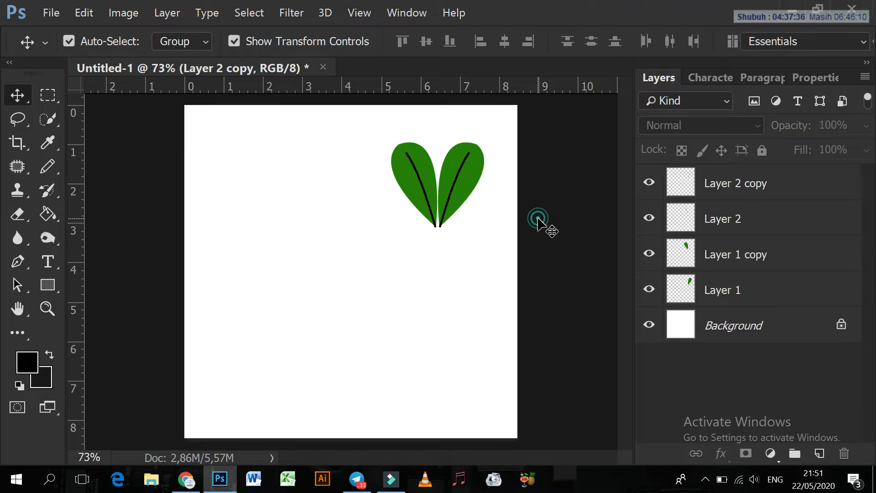
left_click(563, 219)
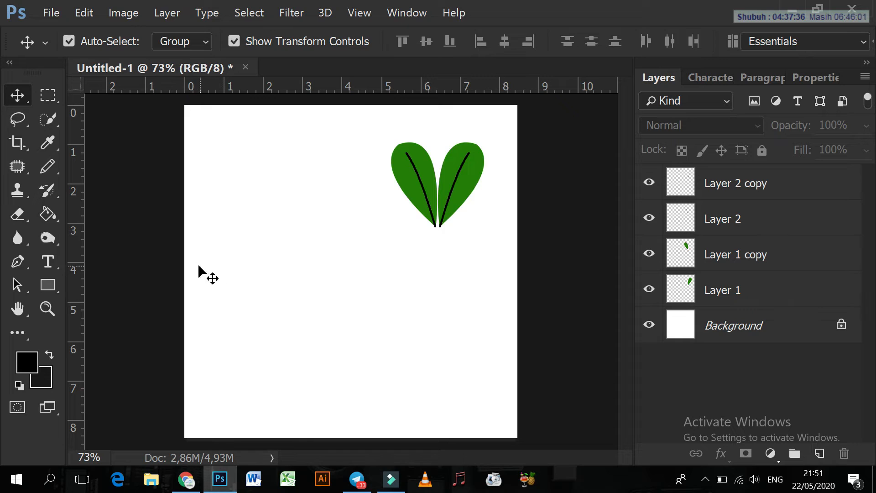
Draw a closed, rounded turnip-like outline directly beneath the leaves with the Freeform Pen tool in Path mode.
left_click(23, 262)
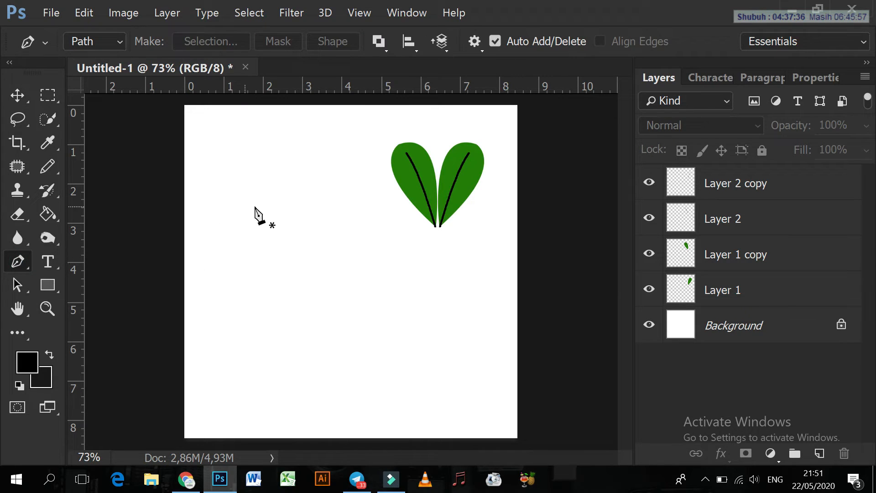
right_click(23, 258)
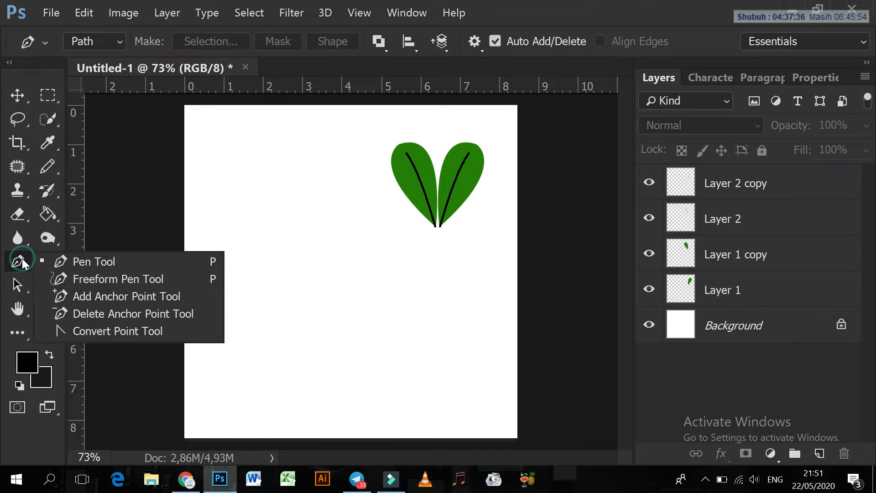
left_click(106, 279)
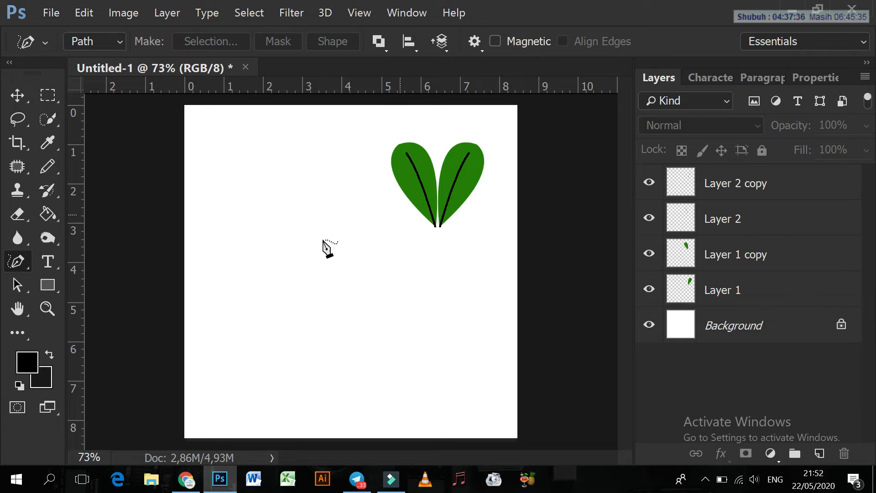
mouse_move(400, 237)
left_mouse_down()
mouse_move(436, 225)
mouse_move(478, 234)
mouse_move(487, 301)
mouse_move(463, 313)
mouse_move(418, 316)
mouse_move(395, 304)
mouse_move(400, 237)
left_mouse_up()
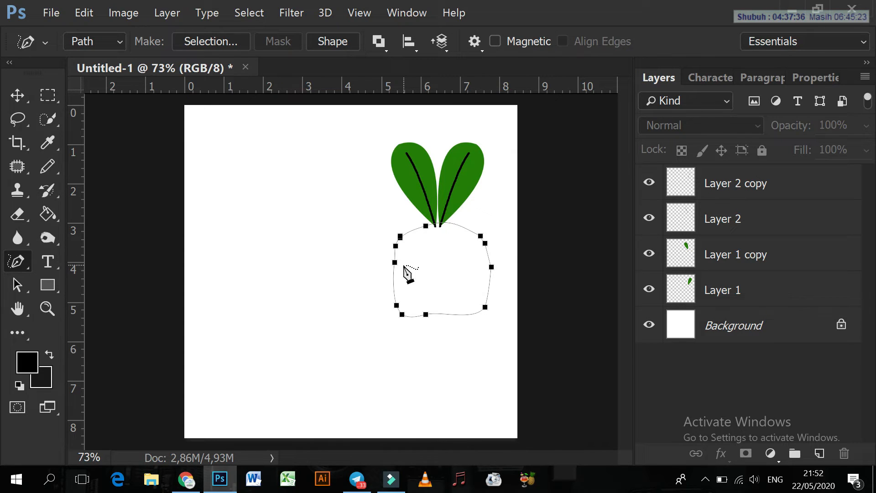
Delete three anchor points on the outline's left side and two on its right side to smooth the curve.
right_click(21, 264)
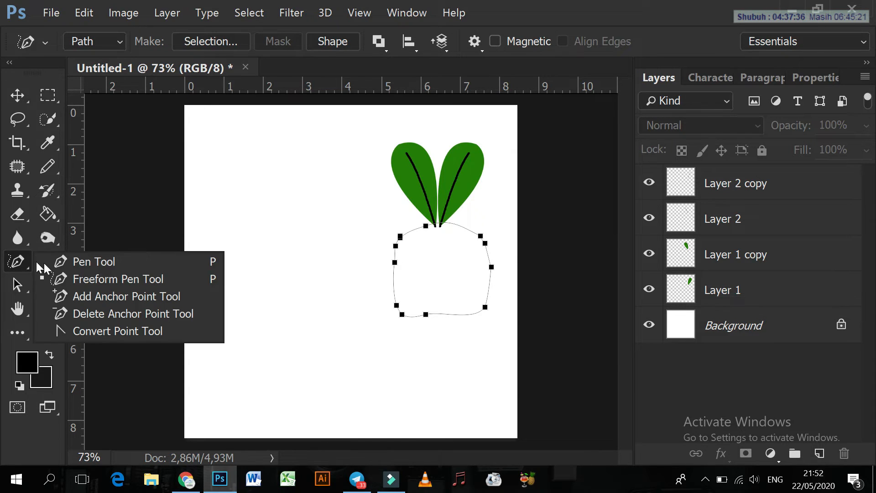
left_click(92, 316)
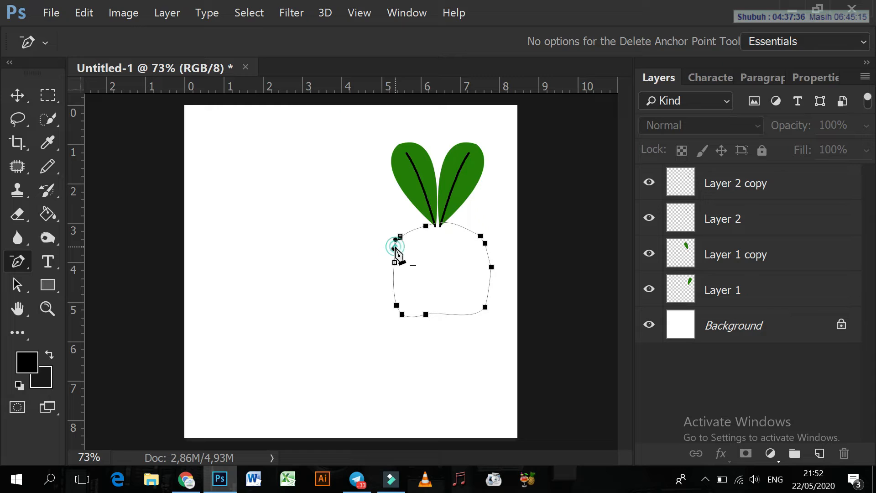
left_click(395, 263)
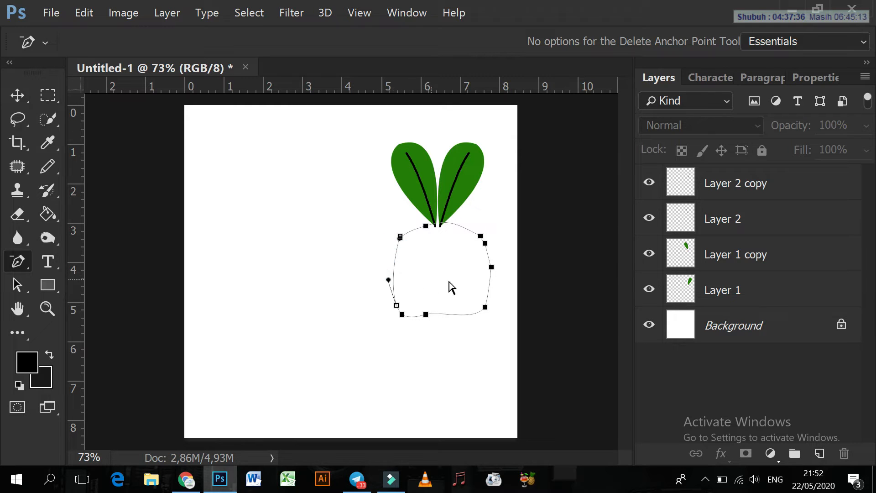
left_click(485, 243)
left_click(492, 268)
left_click(397, 306)
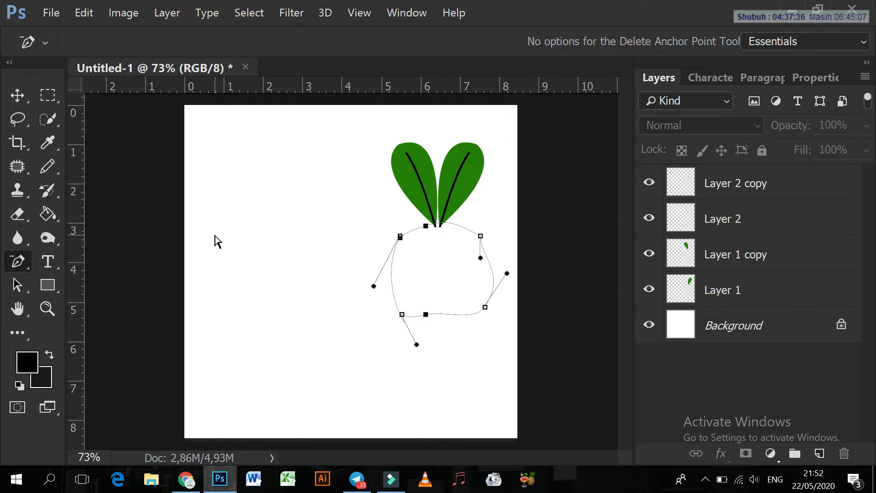
Add an anchor point midway along the outline's left side and delete it again.
right_click(19, 264)
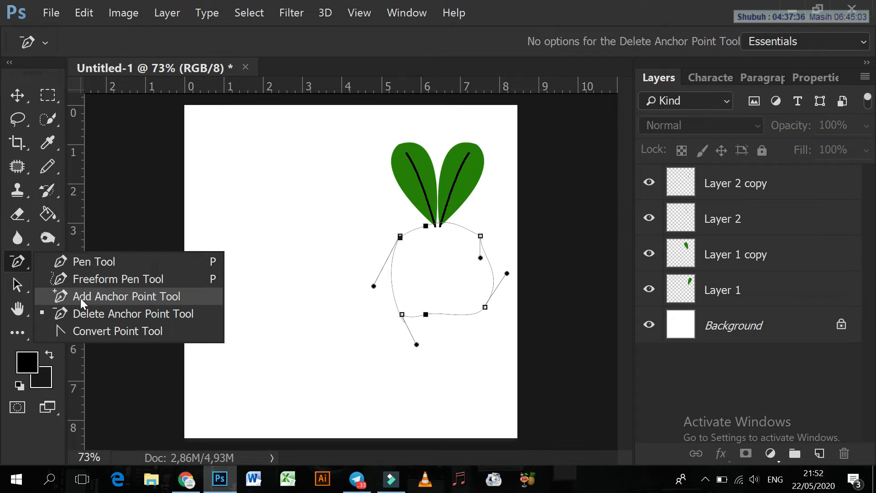
left_click(80, 298)
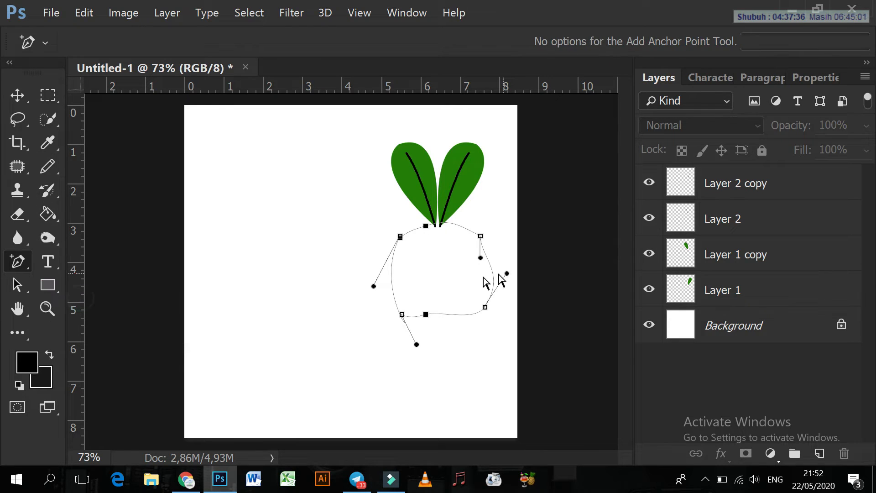
left_click(391, 278)
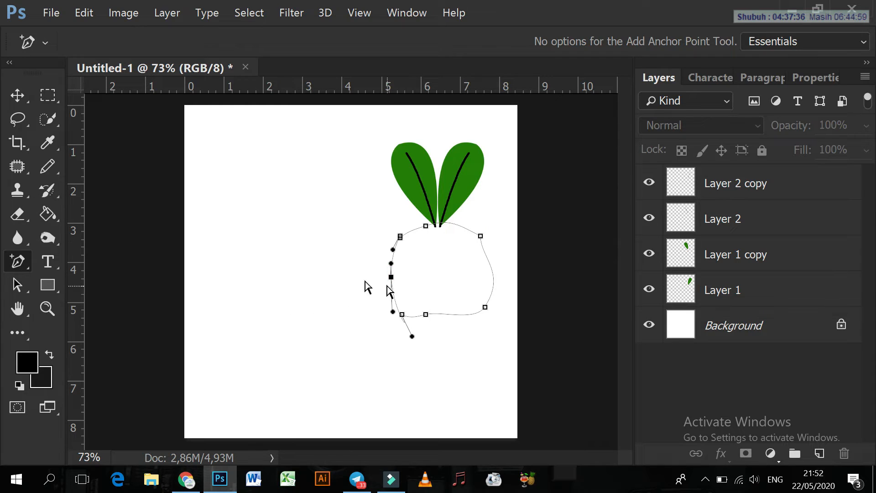
key("p")
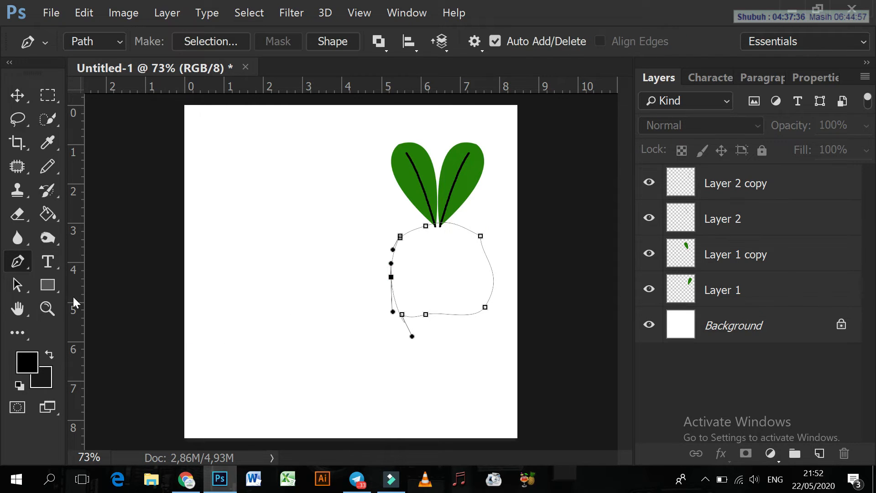
right_click(20, 268)
left_click(72, 315)
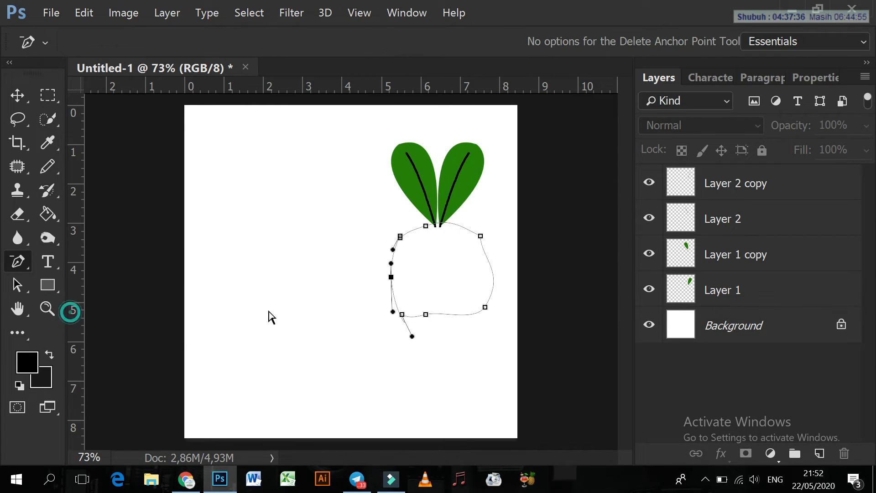
left_click(391, 277)
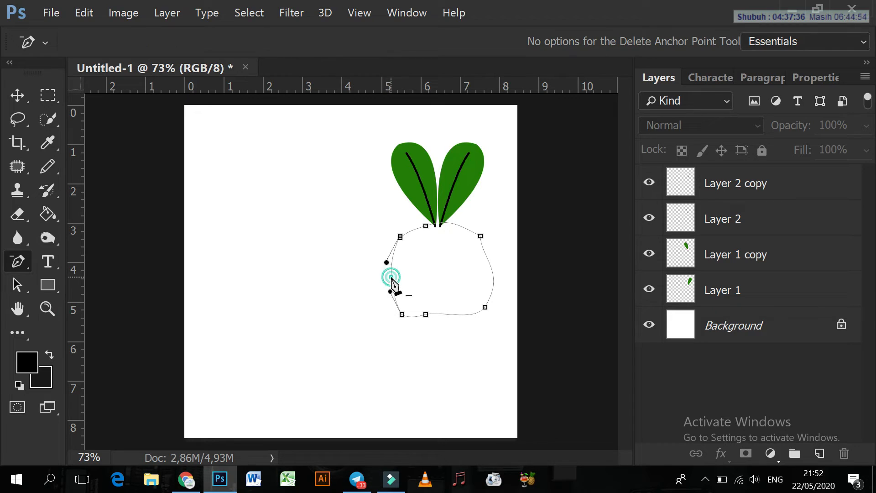
Reshape the outline's left side, top edge and upper-right corner by adjusting direction handles with the Convert Point tool.
right_click(16, 263)
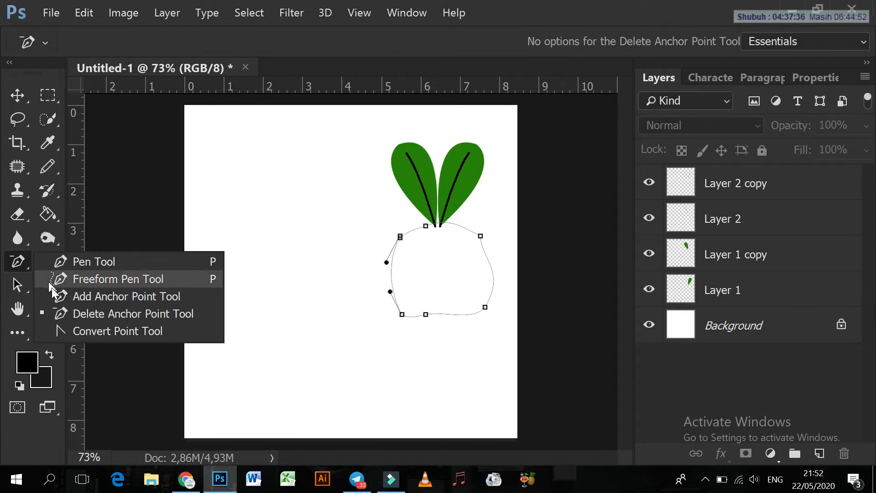
left_click(72, 331)
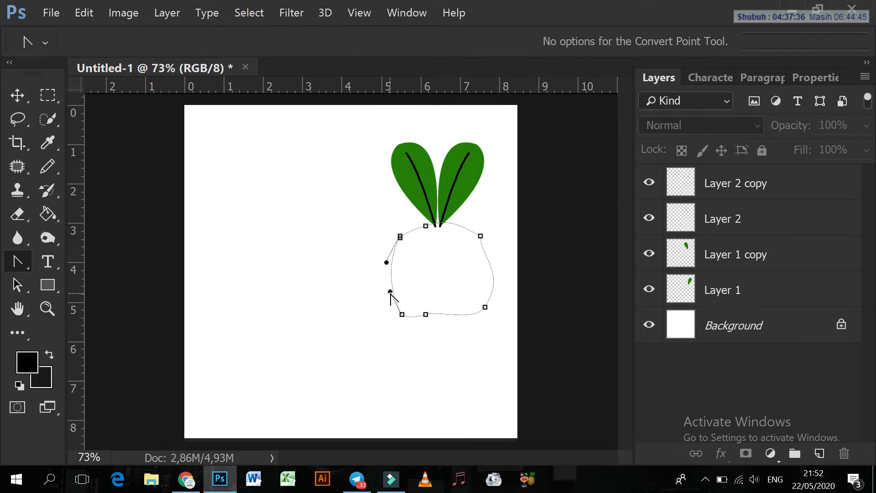
mouse_move(390, 292)
left_mouse_down()
mouse_move(384, 299)
mouse_move(385, 290)
left_mouse_up()
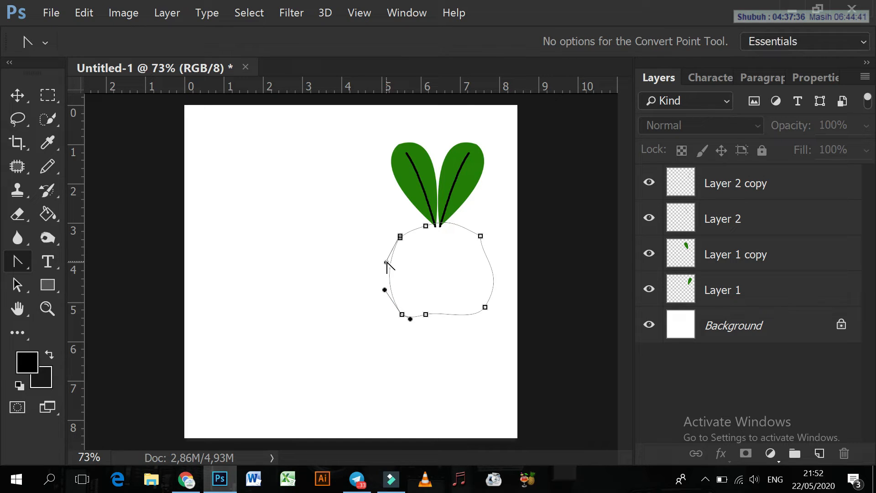
left_click_drag(426, 226, 423, 228)
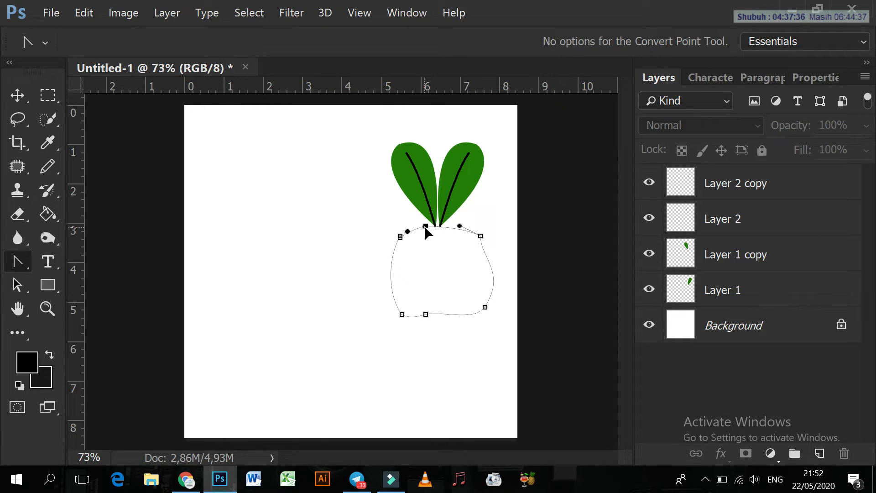
left_click_drag(460, 226, 470, 218)
left_click_drag(482, 258, 488, 246)
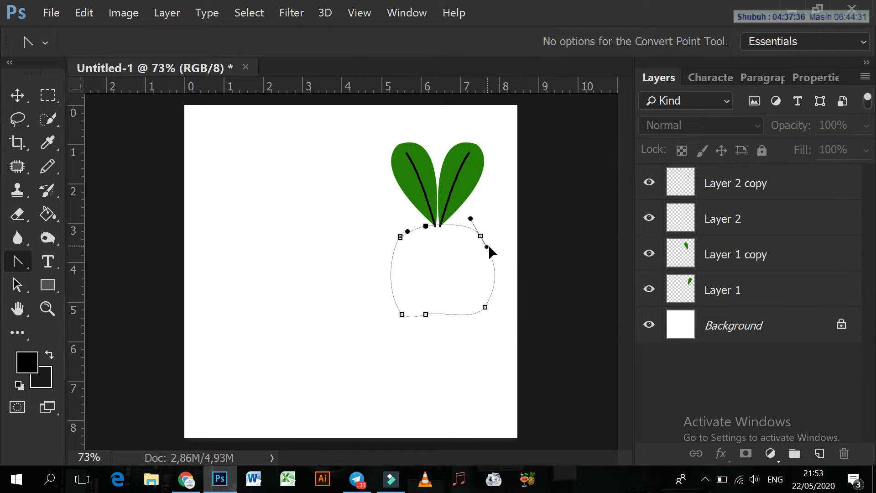
Pull in the outline's lower-right curve with the Convert Point tool and delete the extra anchor point on its bottom edge.
left_click(486, 309)
left_click_drag(502, 273, 497, 276)
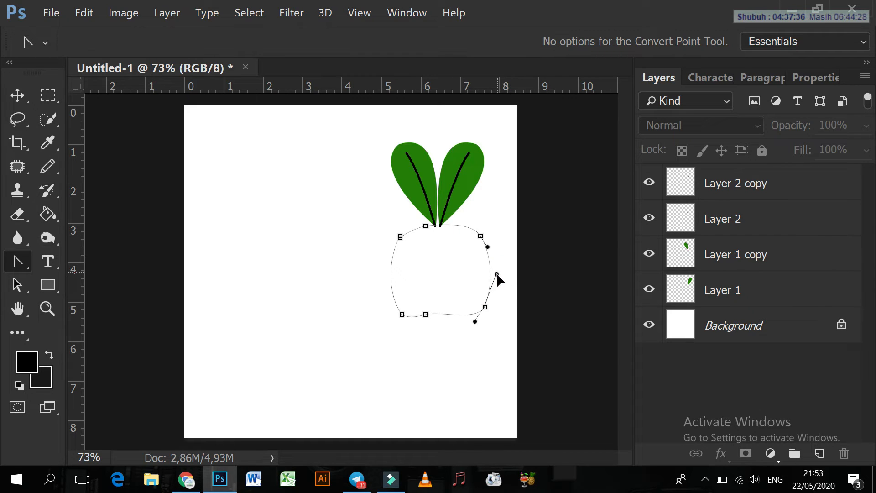
left_click(426, 314)
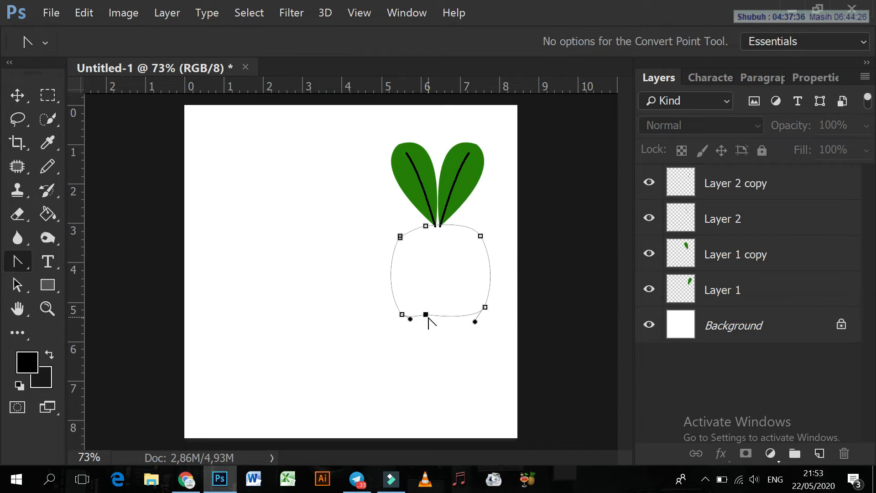
right_click(17, 261)
left_click(62, 313)
left_click(425, 314)
Round the outline's bottom edge by adjusting the lower-left anchor's direction handles with the Convert Point tool.
right_click(24, 261)
left_click(49, 261)
right_click(20, 263)
left_click(42, 279)
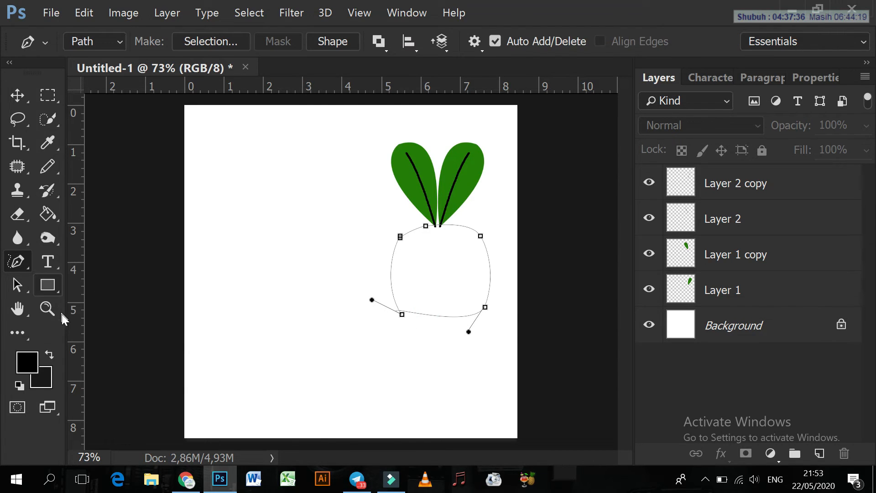
right_click(19, 262)
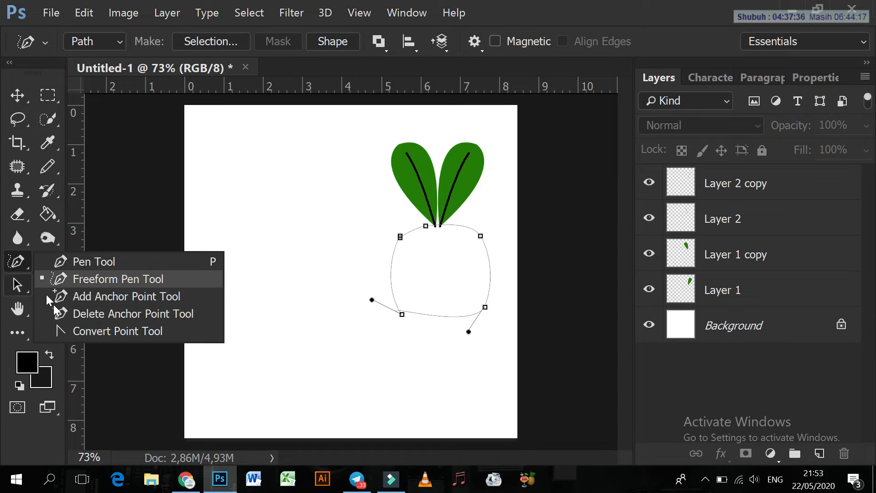
left_click(150, 332)
mouse_move(424, 321)
left_mouse_down()
mouse_move(438, 318)
mouse_move(422, 323)
left_mouse_up()
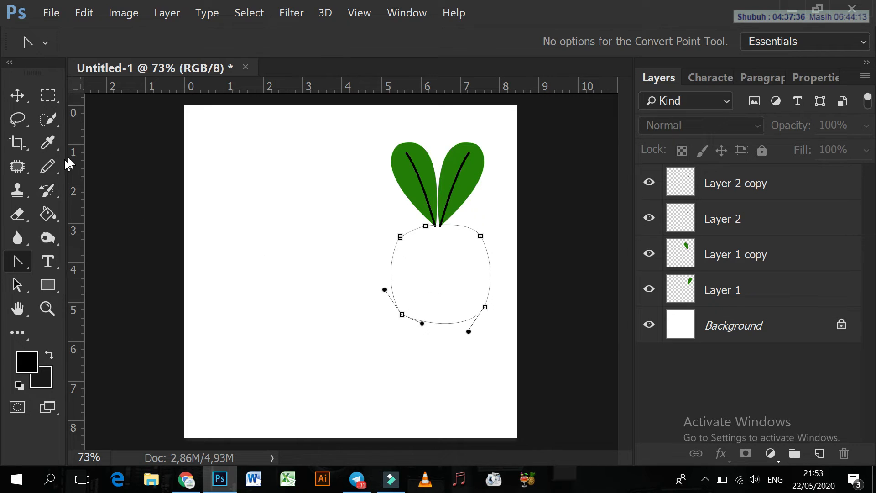
right_click(435, 268)
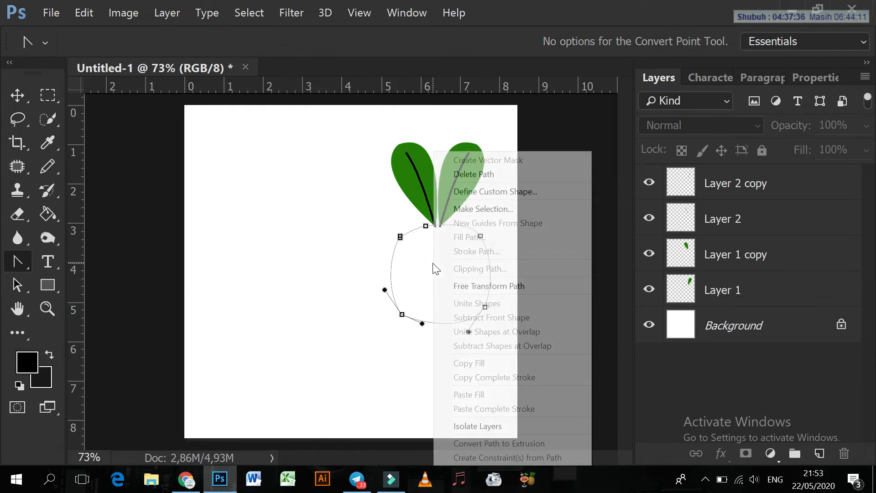
left_click(22, 268)
right_click(19, 264)
left_click(86, 258)
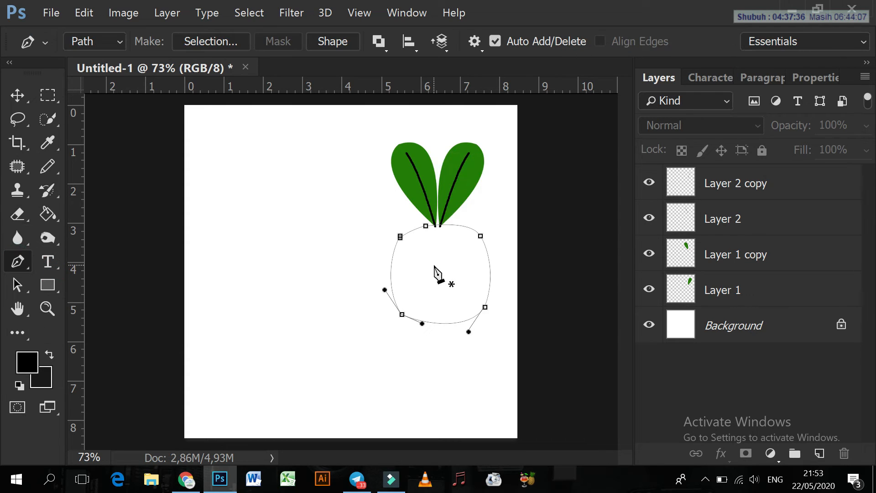
right_click(435, 268)
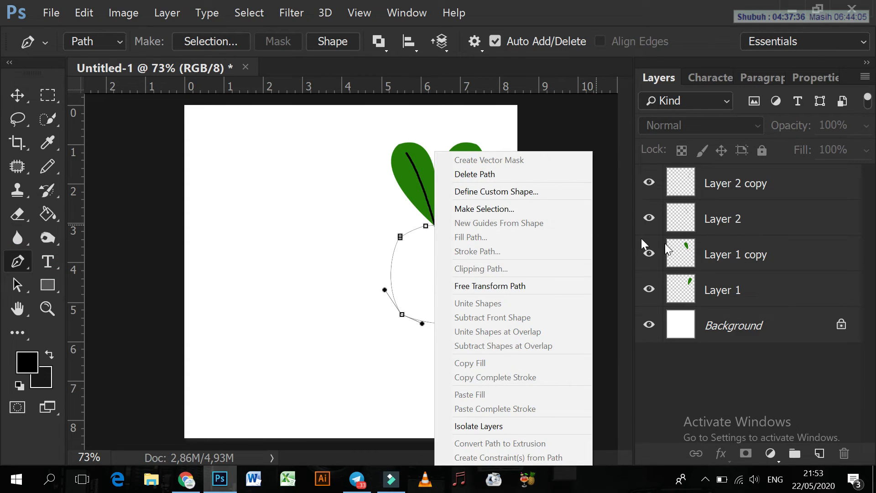
left_click(616, 254)
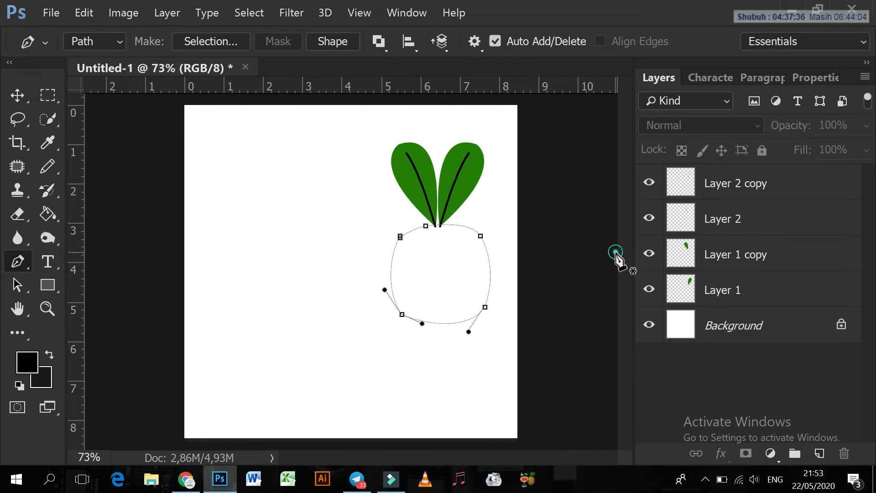
Add a new layer and fill the rounded path on it with a custom brown colour.
left_click(819, 454)
right_click(451, 259)
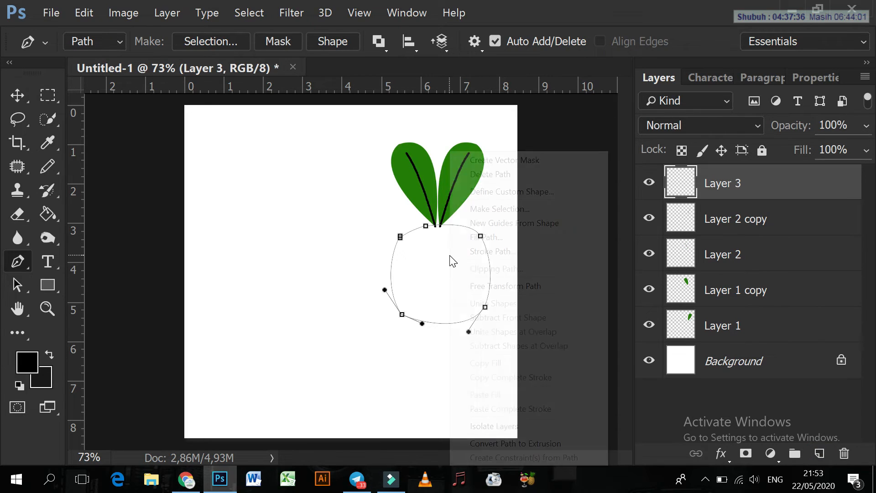
left_click(486, 238)
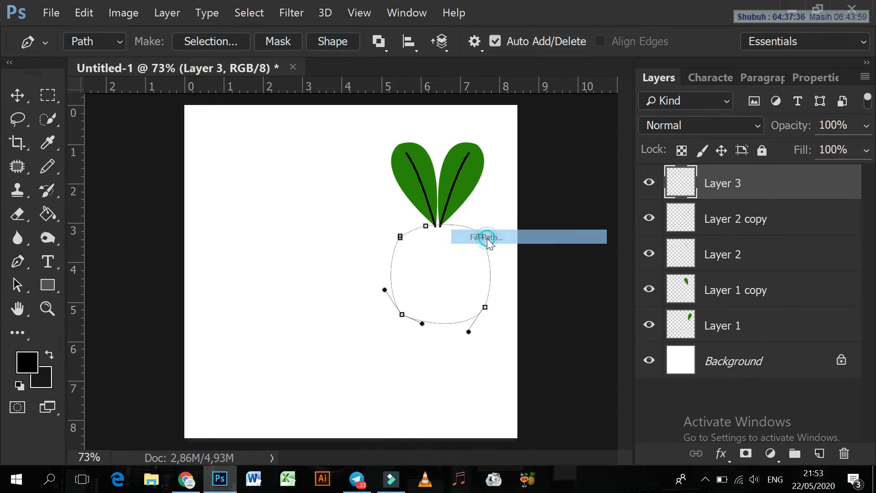
left_click(684, 75)
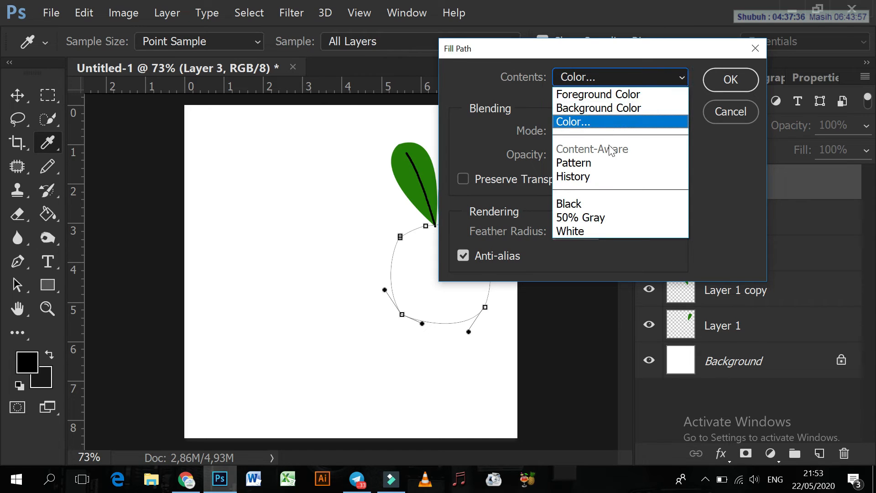
left_click(593, 122)
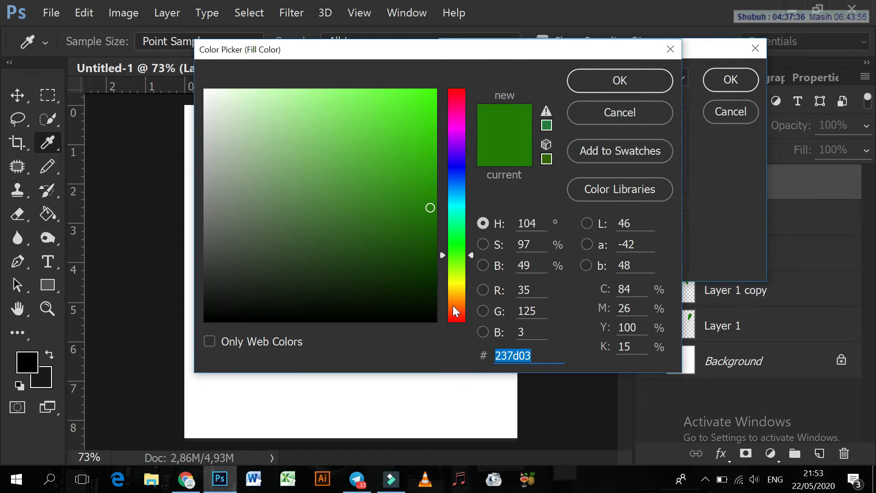
left_click(453, 302)
left_click_drag(416, 170, 423, 188)
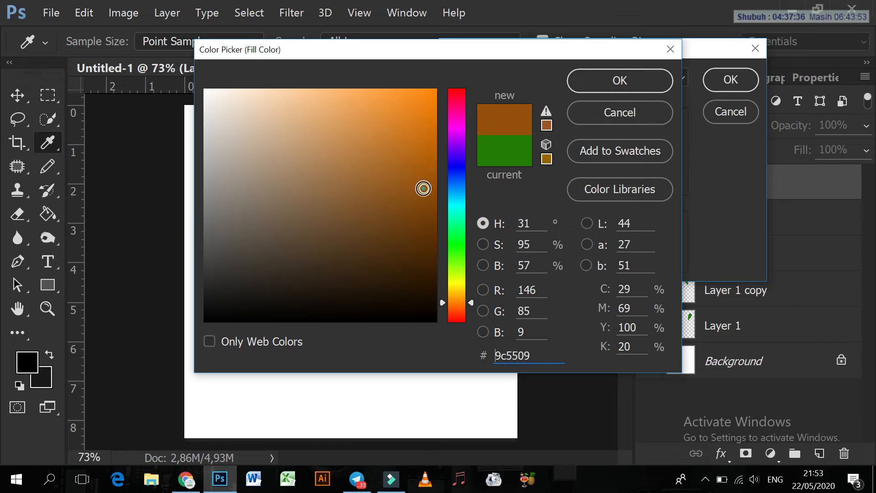
left_click(601, 89)
left_click(730, 82)
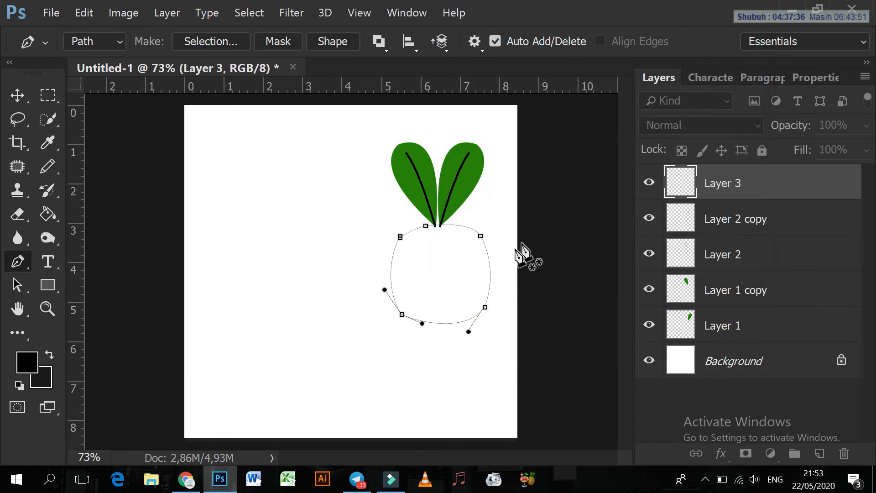
Delete the path around the brown shape and deselect its layer with the Move tool.
right_click(432, 259)
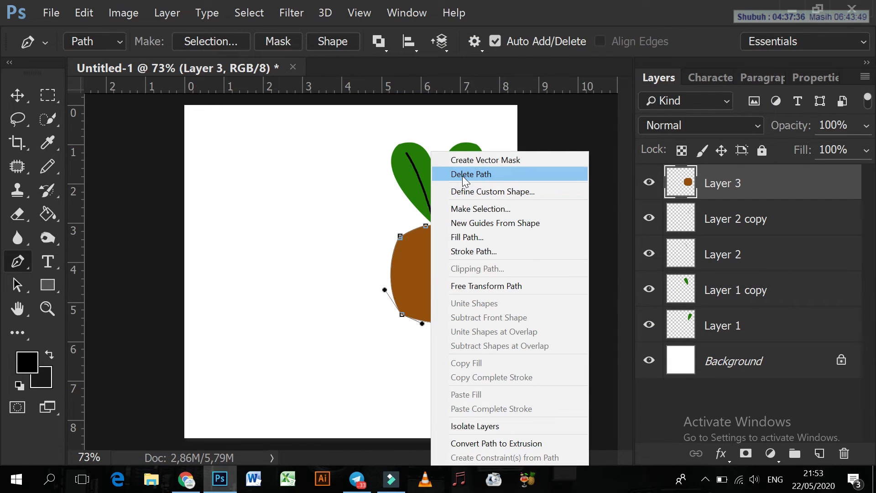
left_click(462, 176)
left_click(18, 95)
left_click(153, 295)
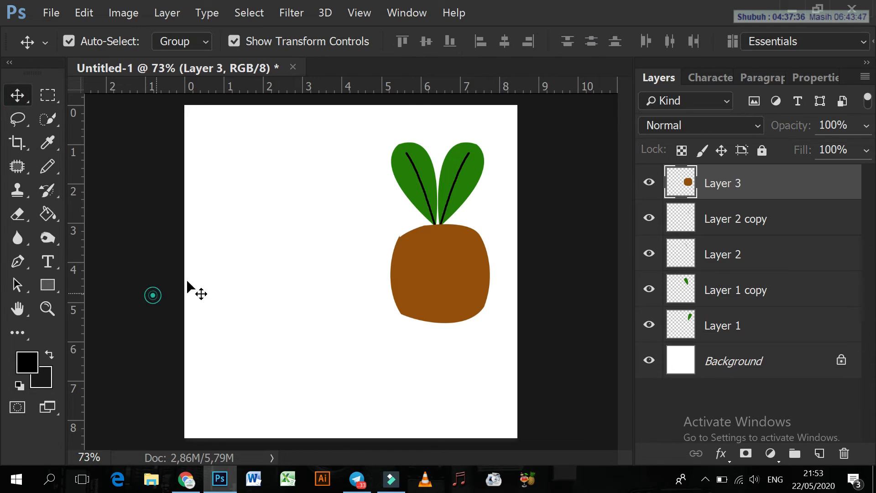
left_click(554, 245)
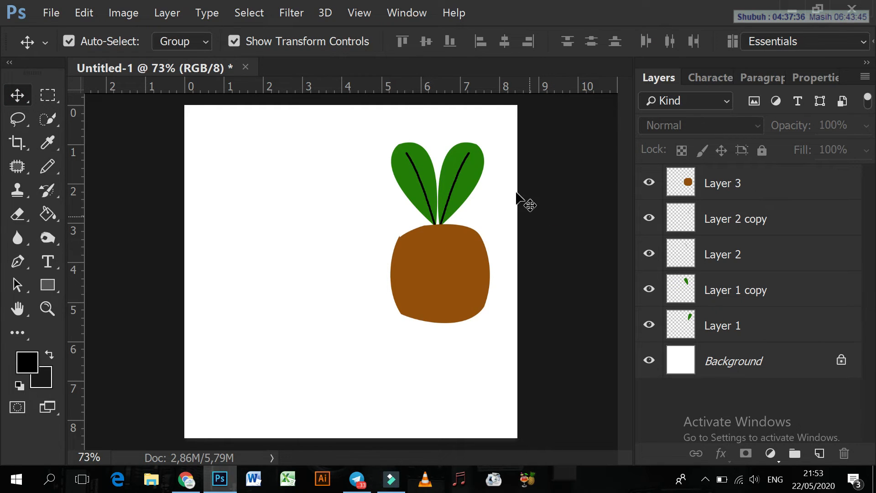
Select the leaves, veins and brown root, group their layers, and reposition the drawing slightly lower on the canvas's right half.
left_click_drag(346, 119, 499, 338)
left_click_drag(450, 265, 448, 308)
right_click(735, 294)
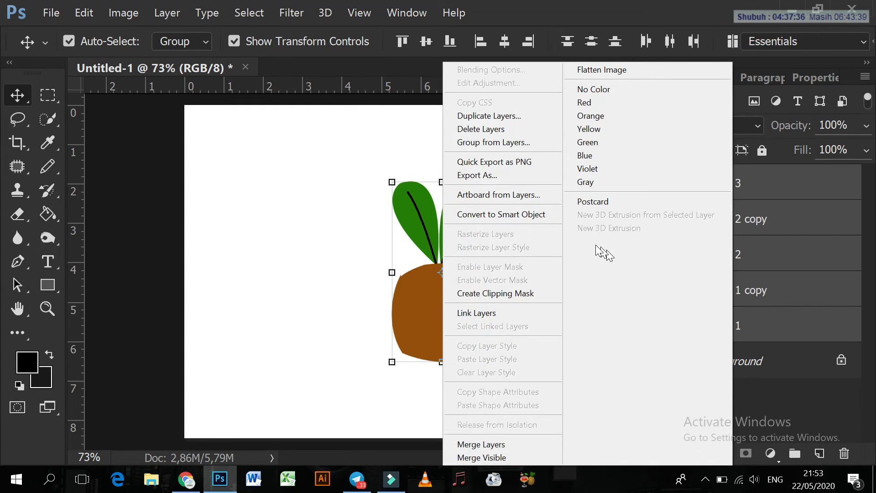
left_click(497, 142)
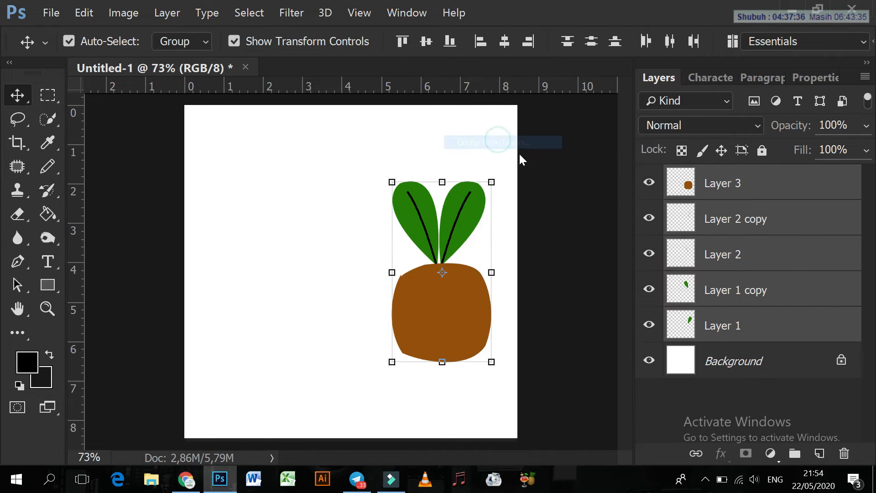
left_click(594, 155)
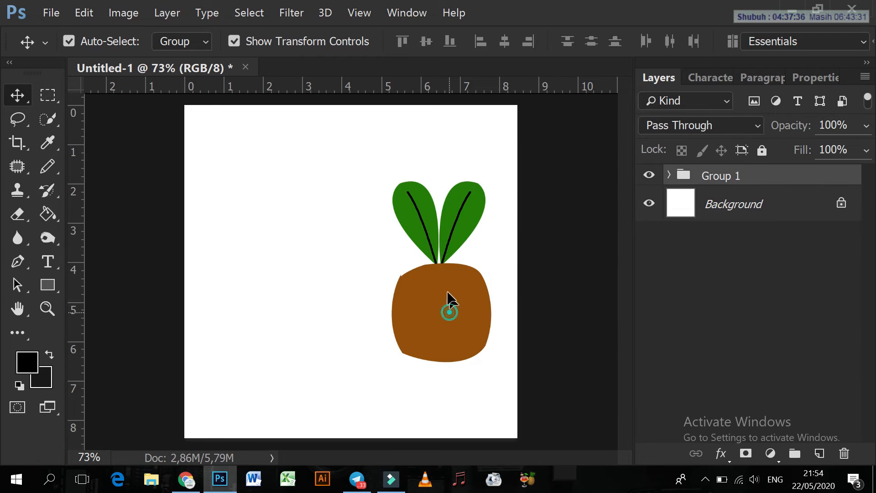
left_click_drag(449, 313, 456, 295)
left_click(578, 264)
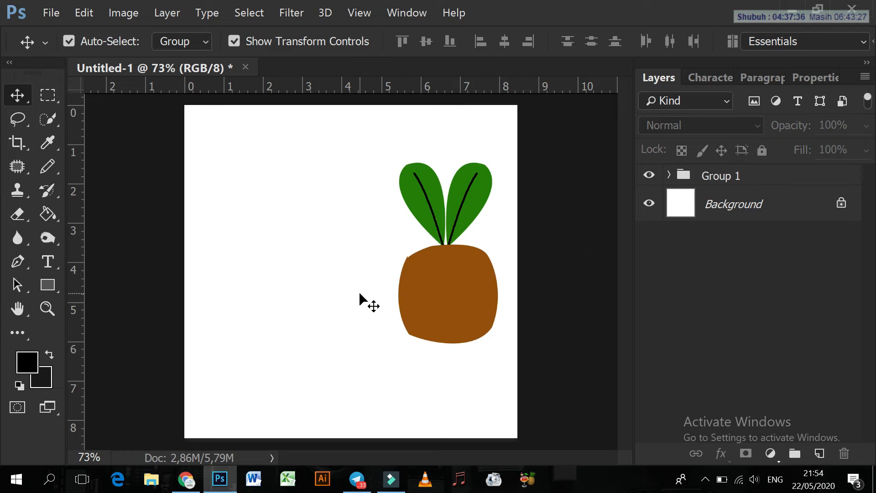
Copy the Happy Eid Mubarak couple illustration from the Google image results in Chrome and paste it into the Photoshop document.
left_click(186, 479)
right_click(663, 160)
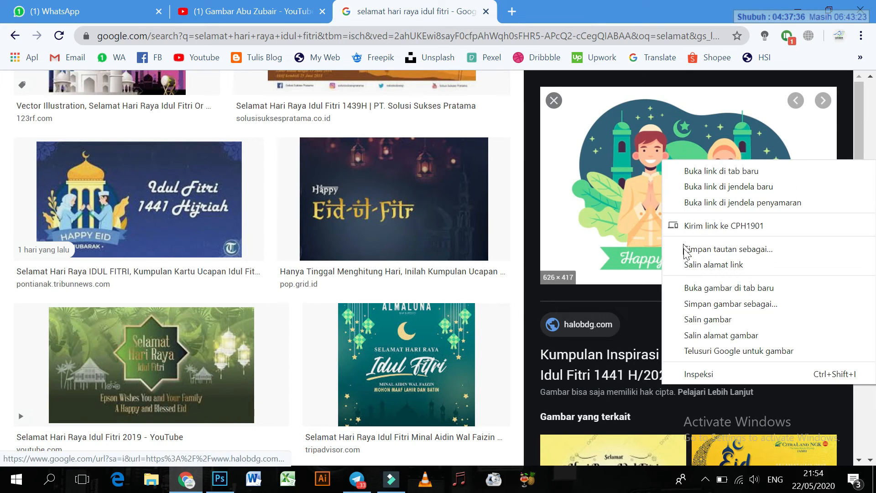
left_click(700, 320)
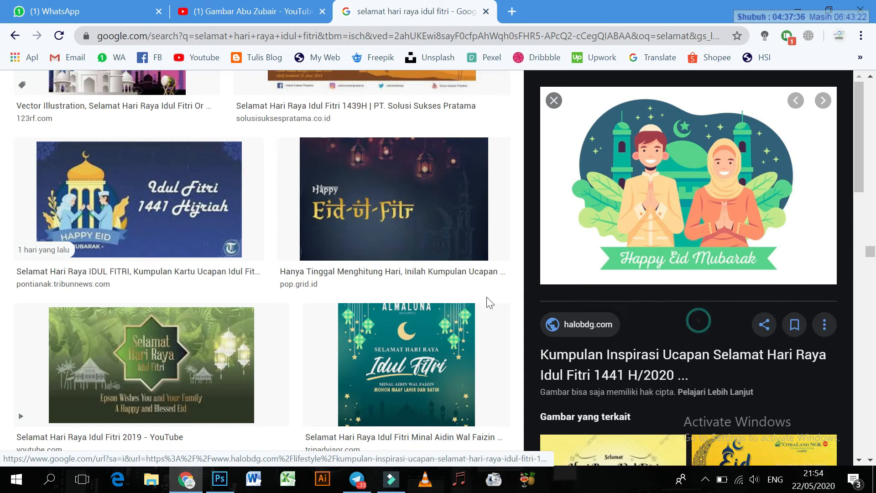
left_click(222, 479)
key("ctrl+v")
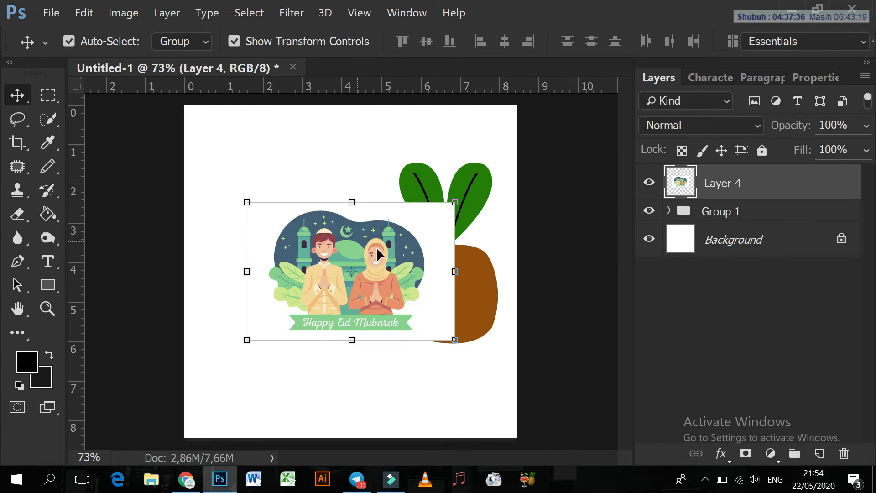
Move the pasted illustration up and to the left so it sits beside the vegetable drawing near the canvas's left edge.
left_click_drag(327, 252, 271, 223)
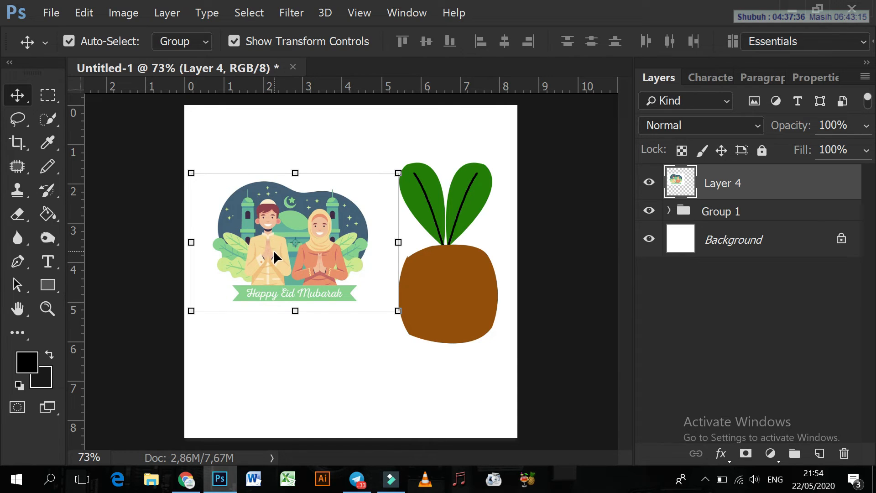
scroll(267, 248, "up", 3)
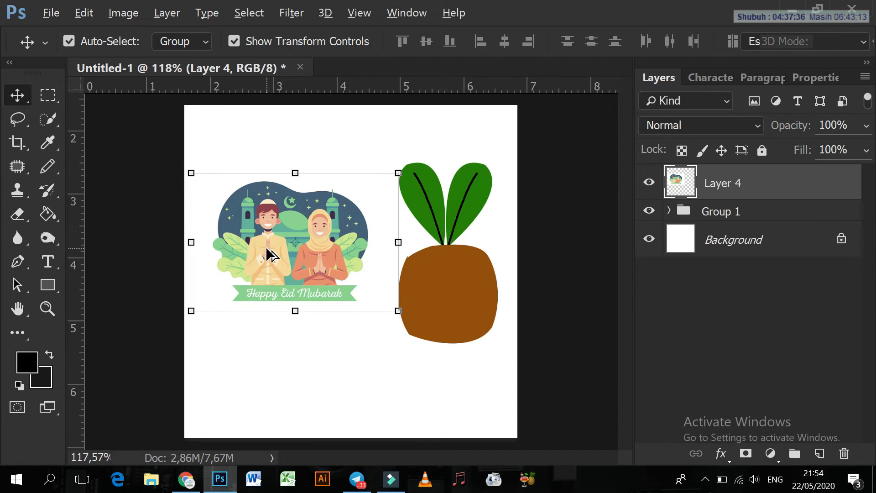
scroll(270, 254, "up", 2)
scroll(269, 250, "up", 3)
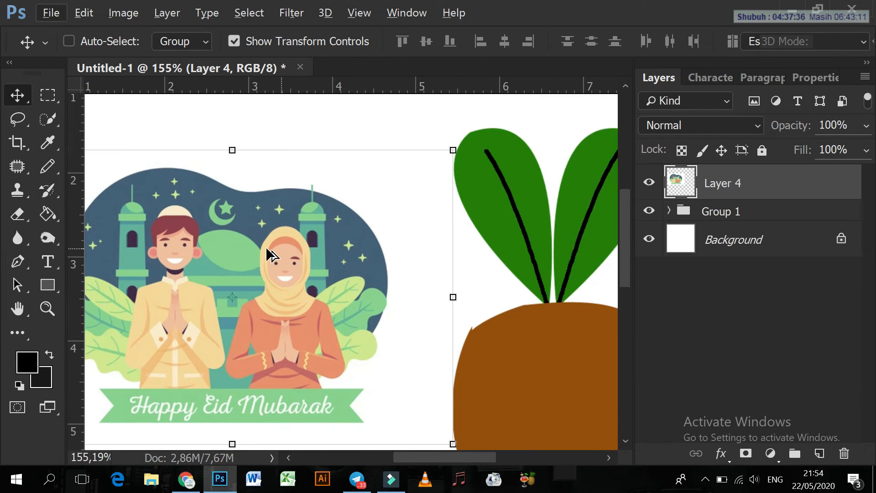
scroll(266, 246, "left", 5)
scroll(303, 295, "up", 2)
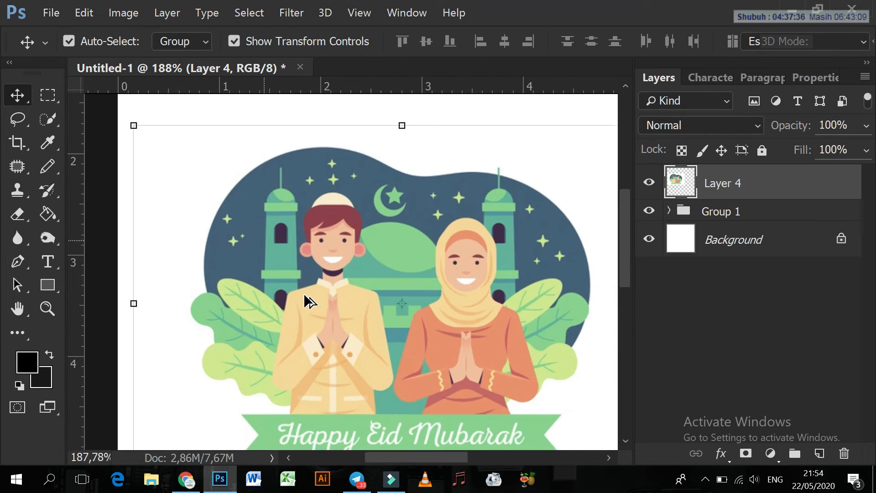
scroll(333, 277, "up", 1)
left_click_drag(333, 277, 326, 232)
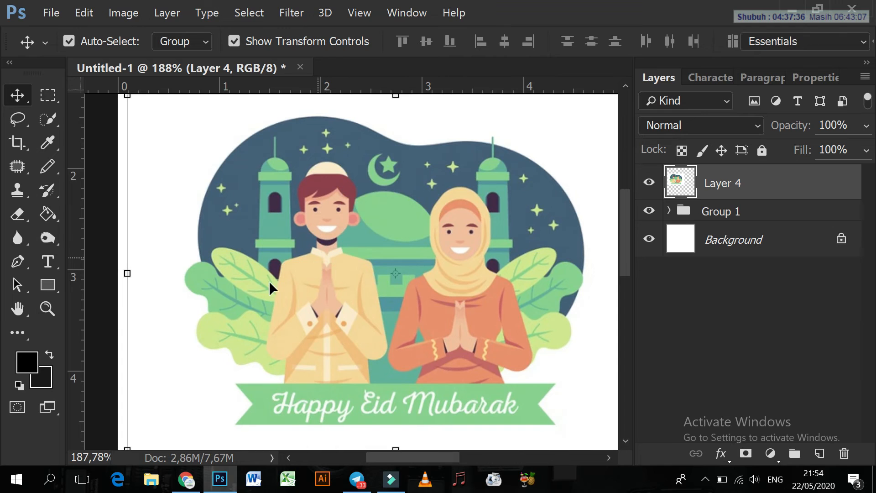
Start a Pen path at the lower-left corner of the man's shirt and trace up around his left-hand elbow.
left_click(18, 263)
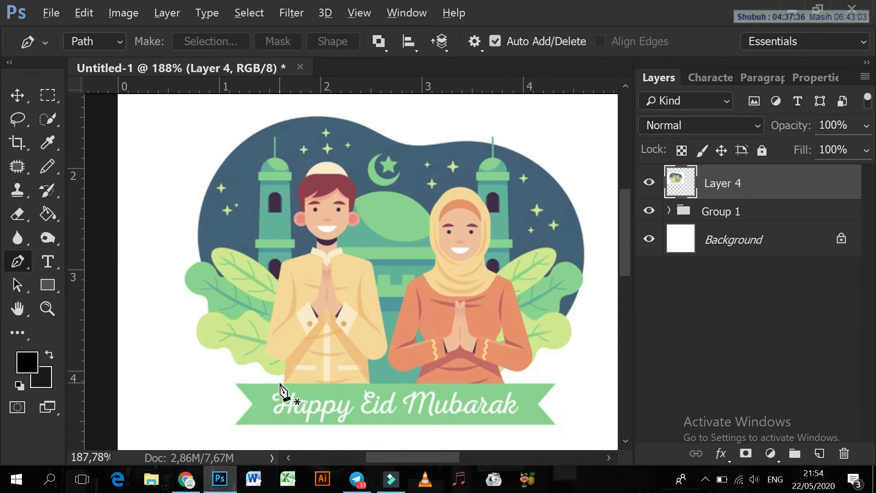
scroll(280, 390, "up", 1)
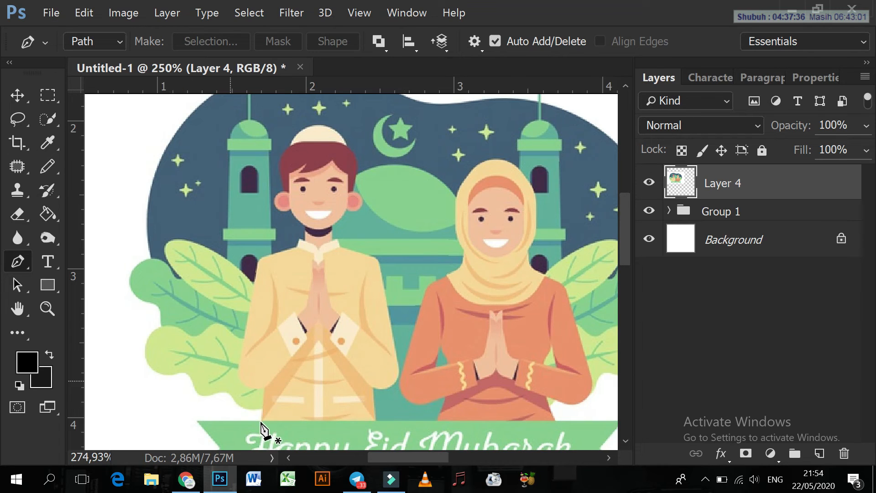
scroll(262, 429, "up", 1)
scroll(270, 405, "down", 3)
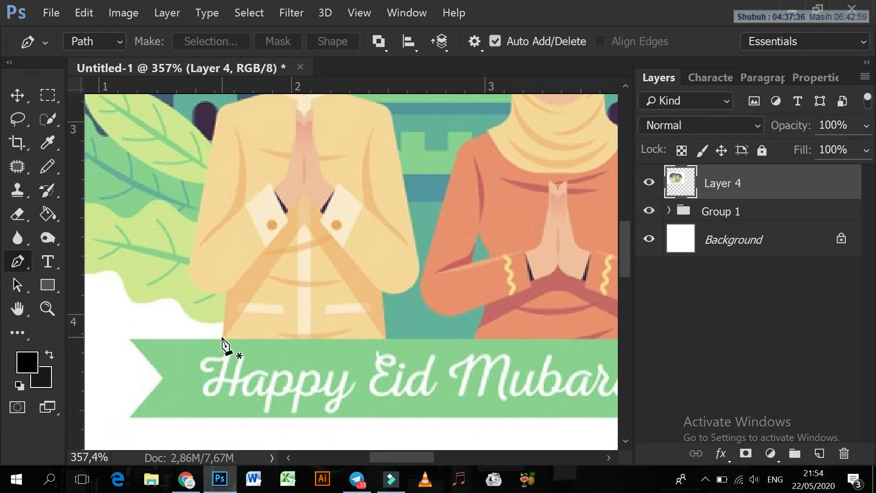
left_click(223, 340)
left_click(226, 290)
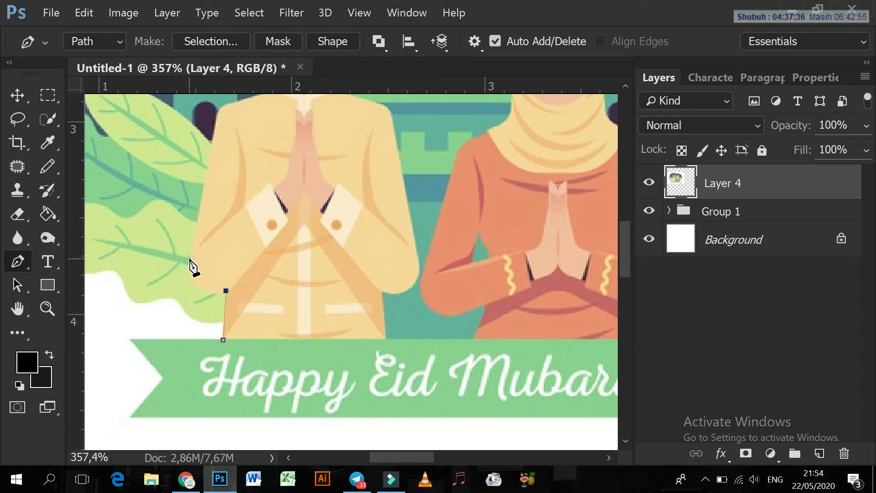
left_click_drag(189, 233, 195, 211)
left_click(190, 258)
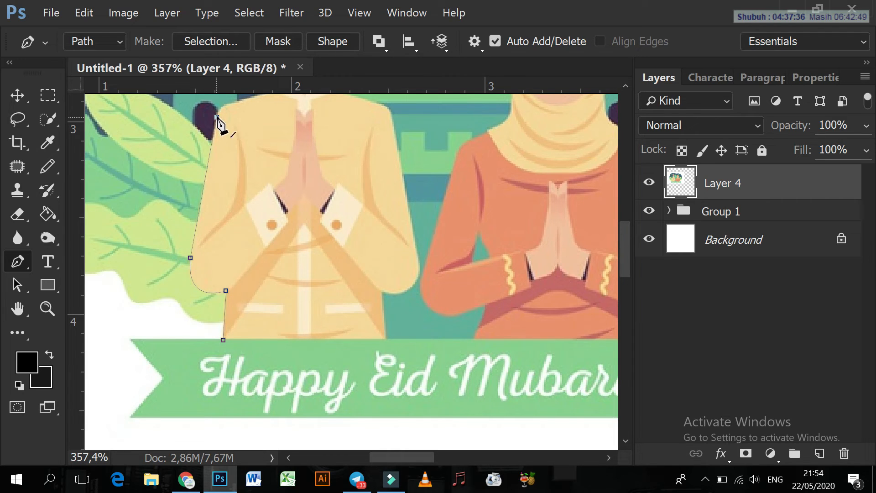
Continue the path up the left-hand sleeve and over the shoulder to the edge of the shirt collar.
scroll(218, 120, "up", 3)
left_click_drag(233, 191, 244, 190)
left_click(234, 190)
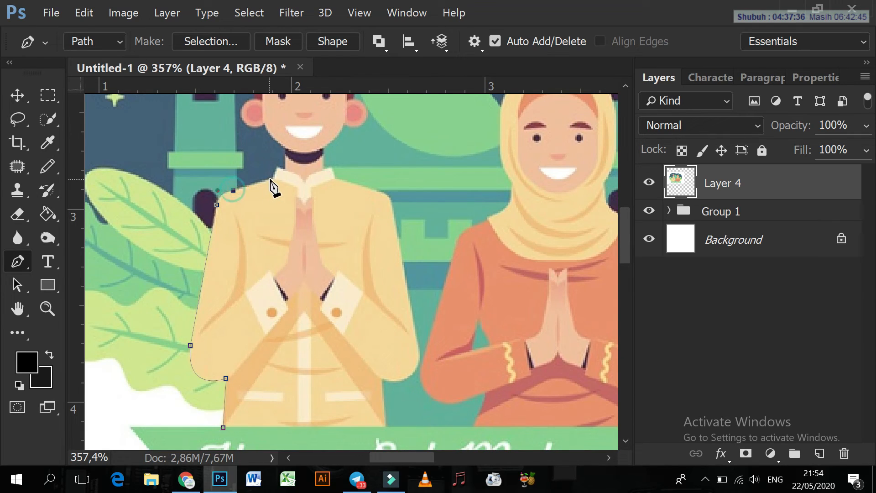
left_click(272, 178)
left_click(277, 167)
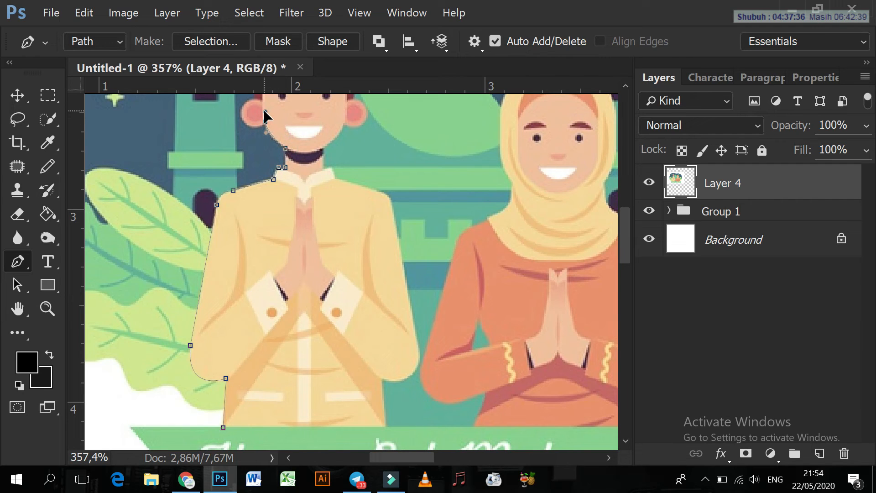
Trace the path along the left-hand side of the man's jaw and around his ear.
left_click(265, 122, "alt")
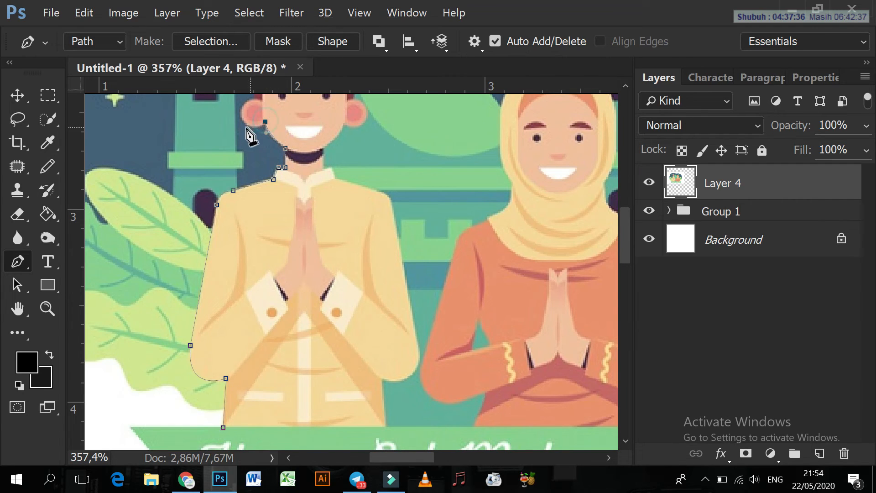
scroll(267, 151, "up", 3)
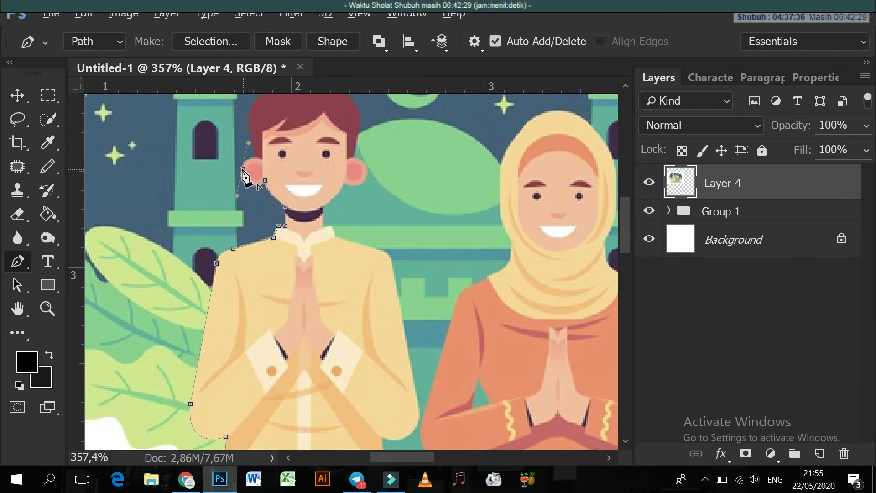
left_click_drag(256, 155, 266, 155)
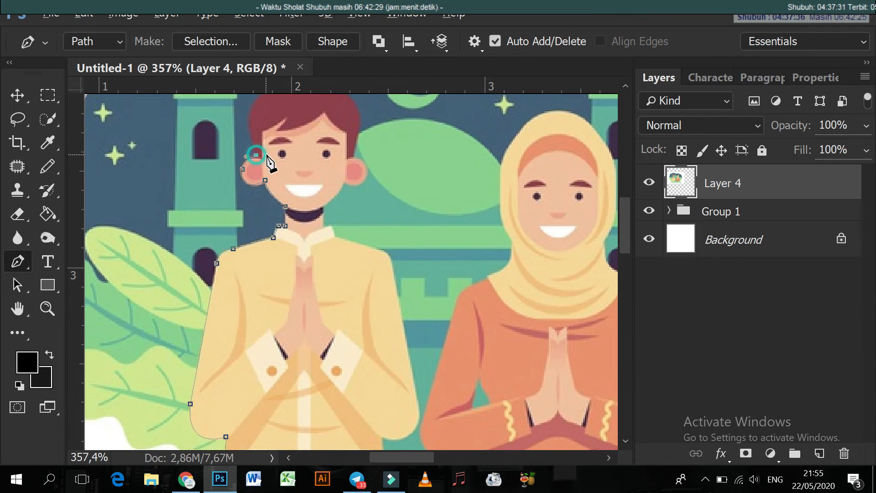
Curve the path over the man's hair and white cap to the opposite side of his head.
scroll(270, 166, "up", 3)
left_click_drag(264, 180, 346, 197)
left_click(314, 149, "alt")
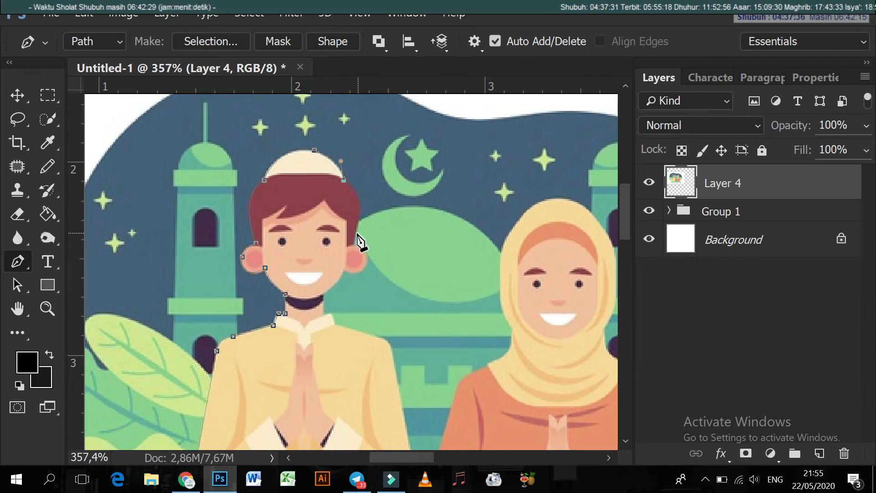
left_click_drag(356, 226, 358, 284)
left_click(356, 226, "alt")
Trace the path down past the right-hand ear, jaw and neck to the other side of the collar.
left_click(353, 244)
left_click(346, 270)
left_click(324, 292)
left_click(325, 313)
left_click(333, 313)
left_click(335, 325)
Trace the right-hand shoulder, sleeve, elbow and shirt side, and close the path along the hem at its starting point.
left_click(378, 337)
left_click_drag(392, 356, 394, 373)
left_click(393, 356, "alt")
scroll(400, 361, "down", 4)
left_click(418, 305)
left_click_drag(382, 336, 342, 332)
left_click(383, 336, "alt")
left_click(385, 383)
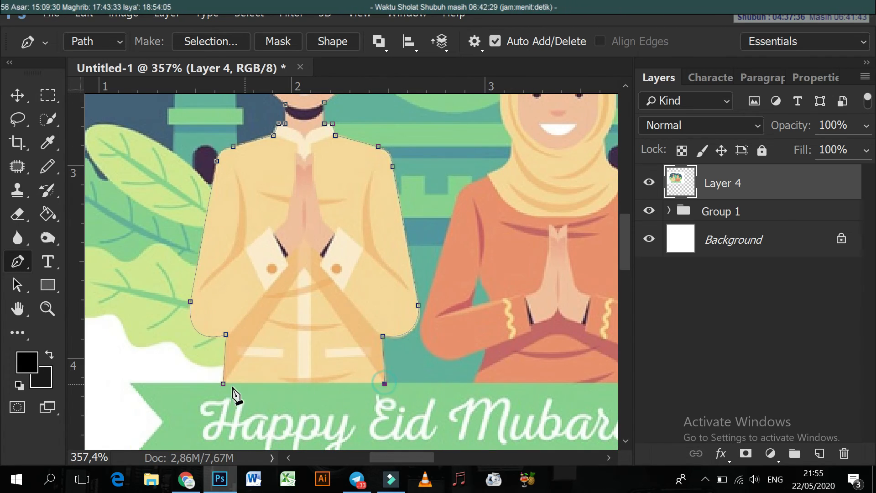
left_click(223, 383)
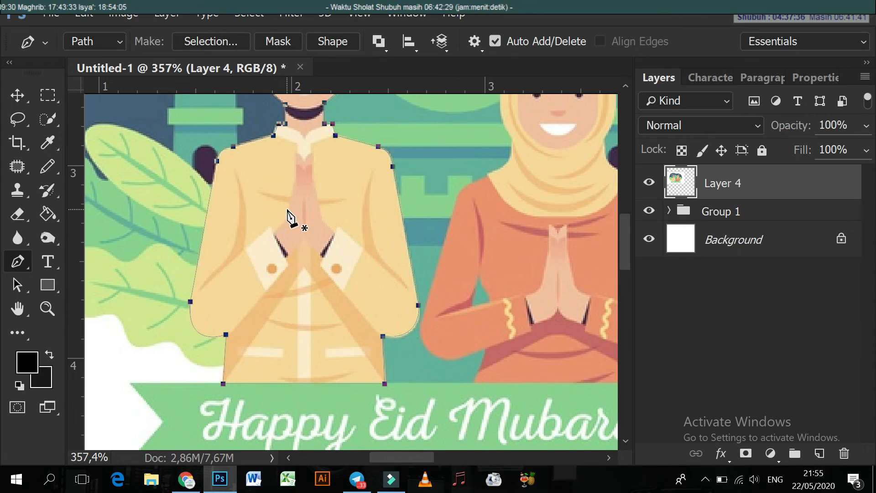
Convert the closed path around the man into a new anti-aliased selection with a 0-pixel feather radius.
scroll(305, 241, "up", 3)
scroll(306, 241, "up", 2)
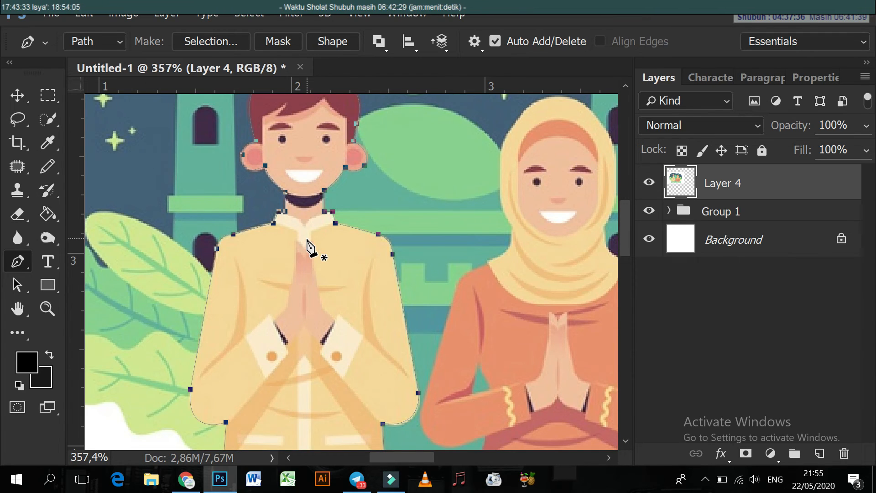
scroll(315, 237, "up", 1)
scroll(303, 197, "down", 3)
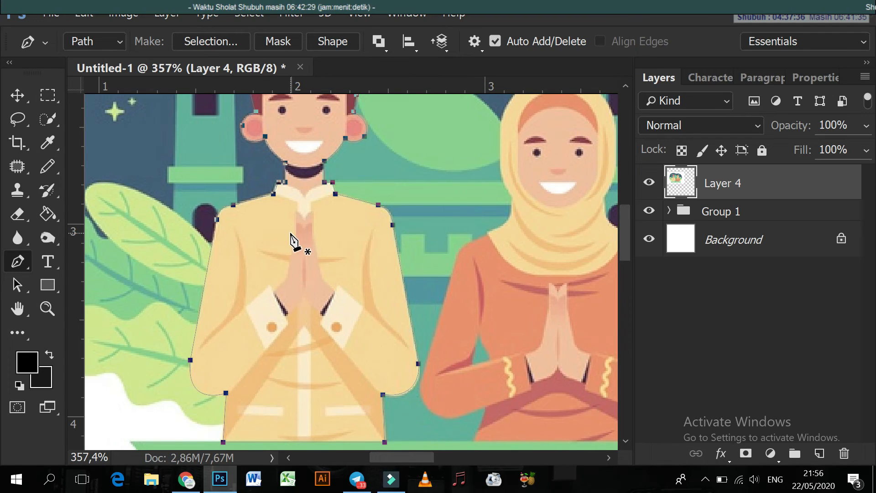
right_click(291, 234)
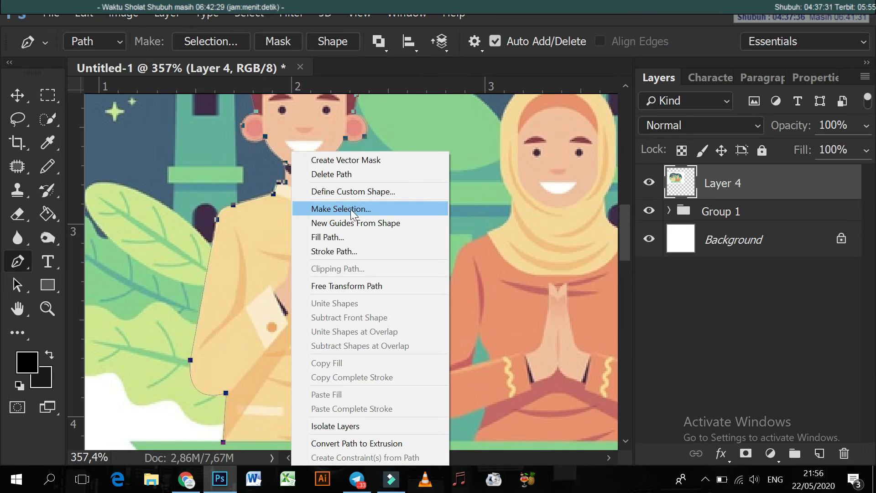
left_click(335, 210)
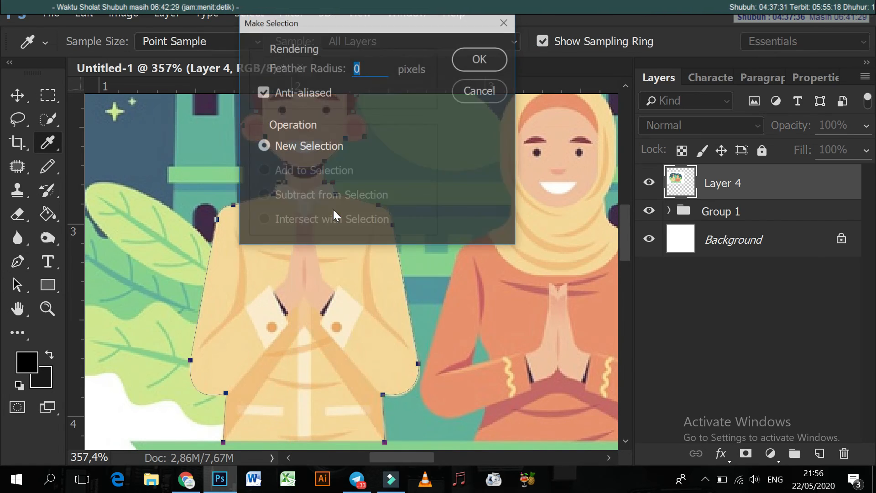
left_click(478, 59)
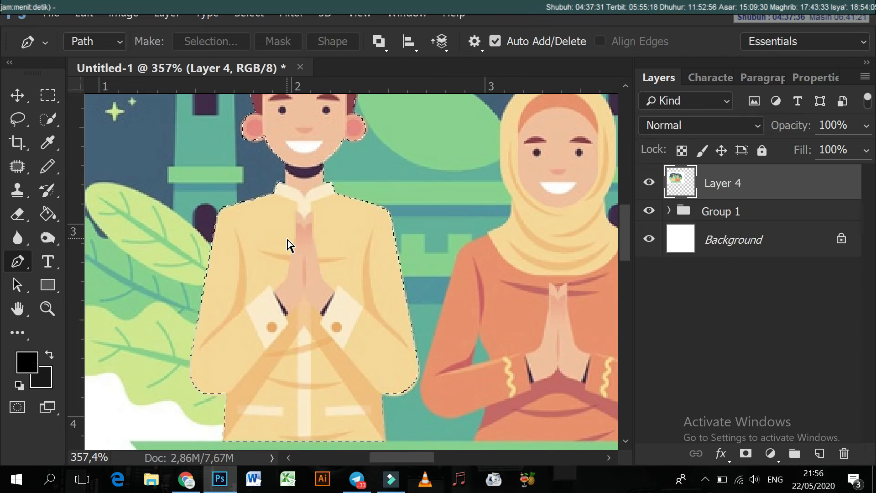
Copy the selected man onto a new layer and hide the original illustration layer, Layer 4.
key("ctrl+j")
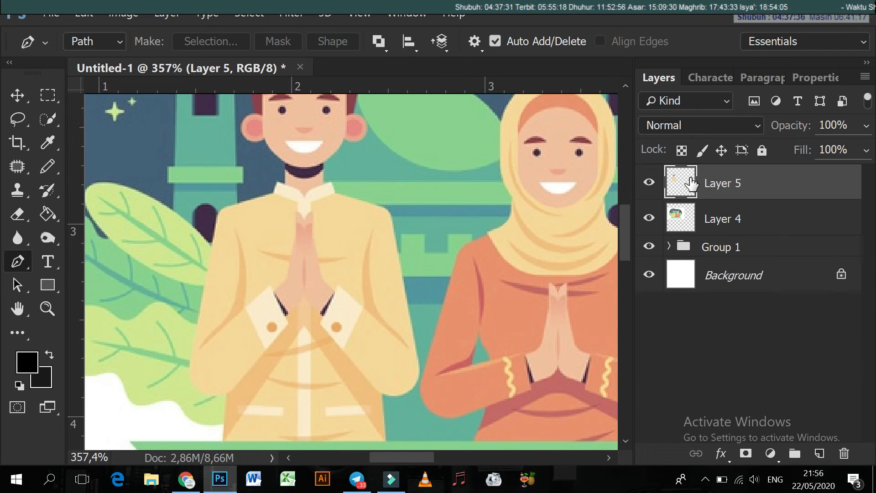
left_click(648, 221)
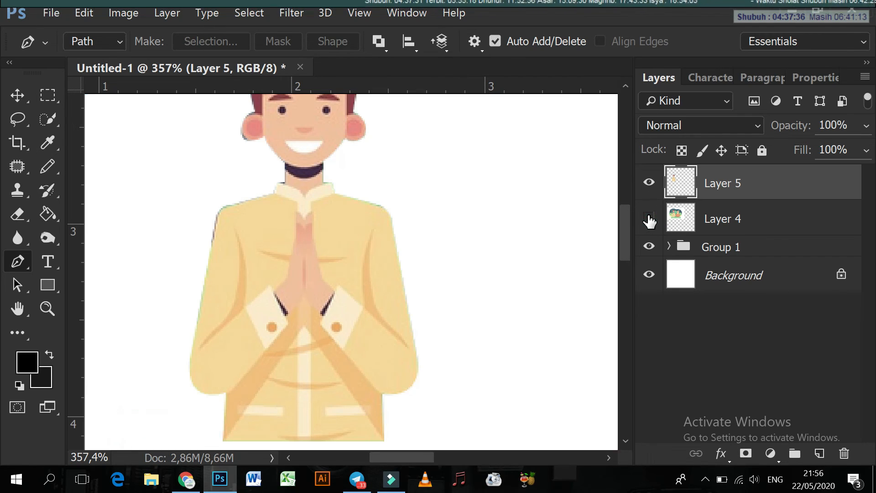
scroll(282, 218, "down", 3)
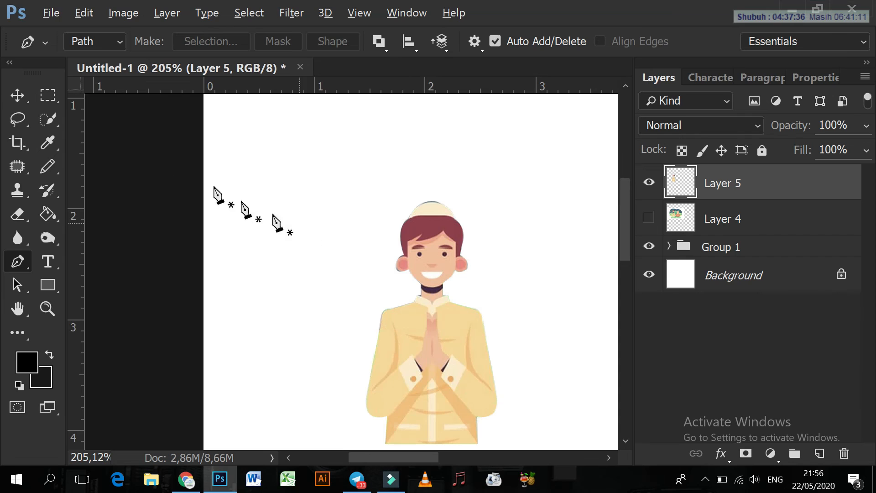
Enlarge the cut-out man and move him to the middle of the canvas, next to the vegetable drawing.
left_click(16, 95)
scroll(356, 230, "down", 3)
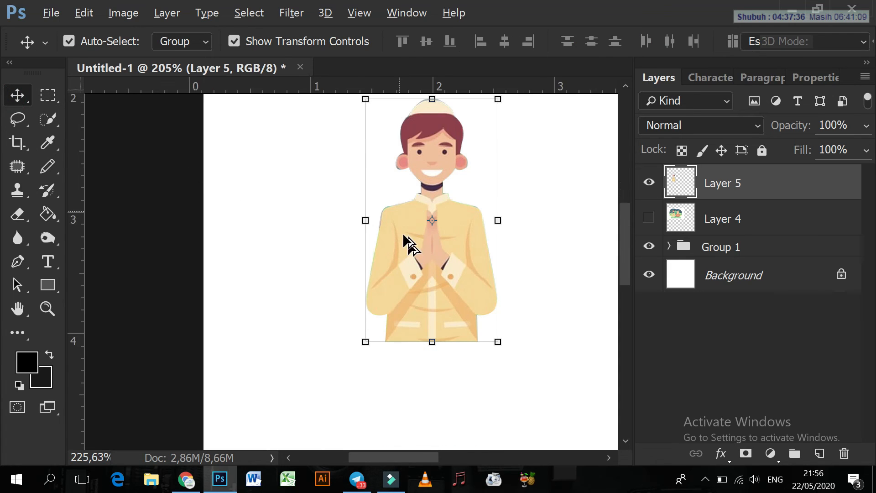
scroll(403, 240, "up", 2)
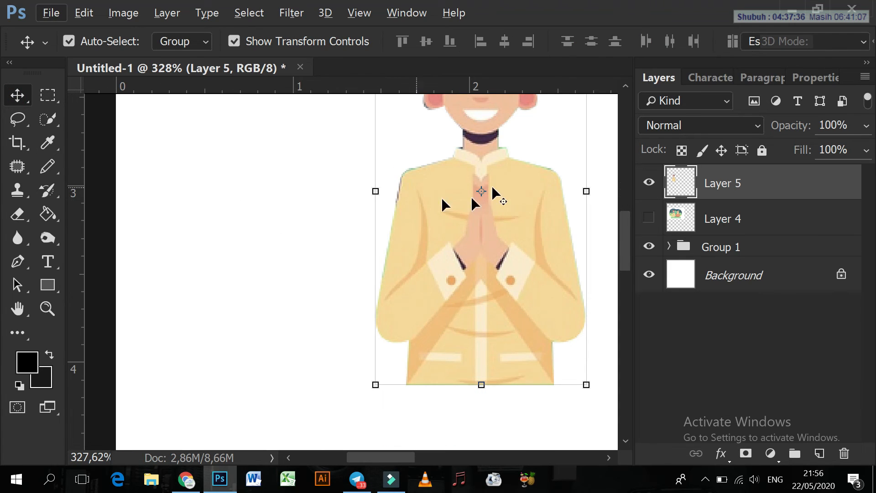
scroll(495, 192, "up", 5)
scroll(407, 267, "down", 3)
scroll(407, 268, "down", 5)
scroll(411, 274, "down", 5)
key("alt")
left_click_drag(325, 220, 389, 184)
key("Return")
left_click_drag(316, 188, 355, 242)
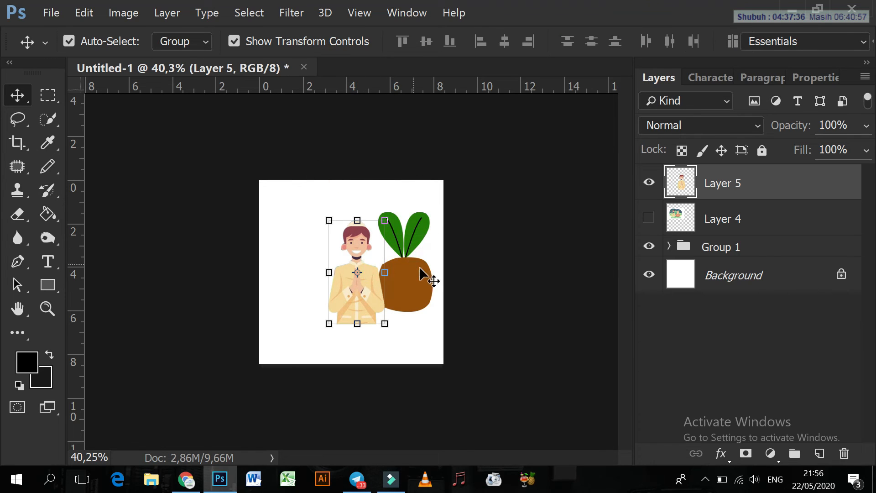
Enlarge the cut-out man a little more and shift him slightly lower on the canvas.
left_click_drag(401, 222, 412, 198)
key("Return")
left_click_drag(365, 232, 360, 252)
Scale the vegetable group, Group 1, down to roughly 60% of its size.
left_click(428, 281)
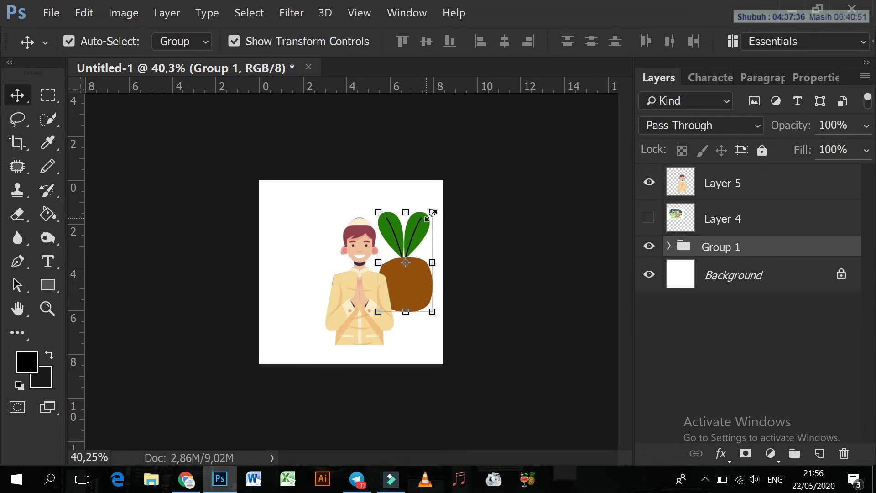
left_click_drag(431, 213, 448, 261)
key("Return")
Move the vegetable down behind the man's right-hand elbow and place a duplicate about 3.06 cm to its left.
key("ctrl")
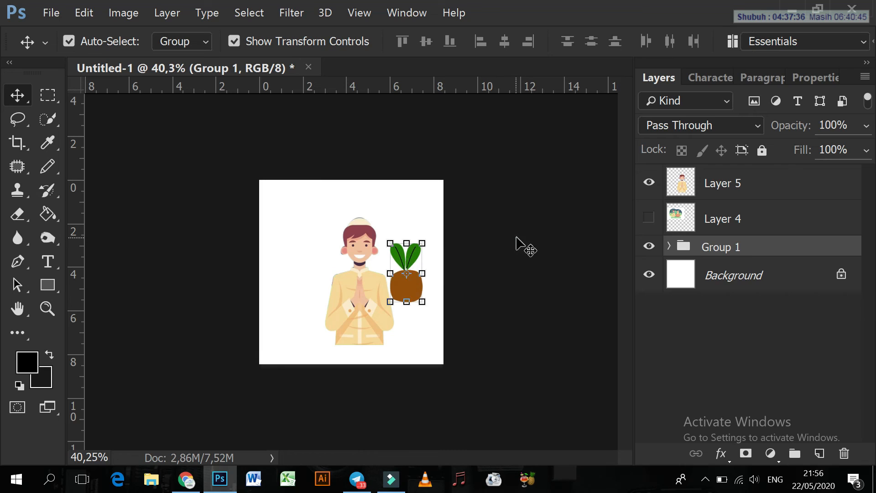
left_click(516, 236)
left_click(406, 285)
left_click_drag(453, 202, 416, 242)
key("ctrl")
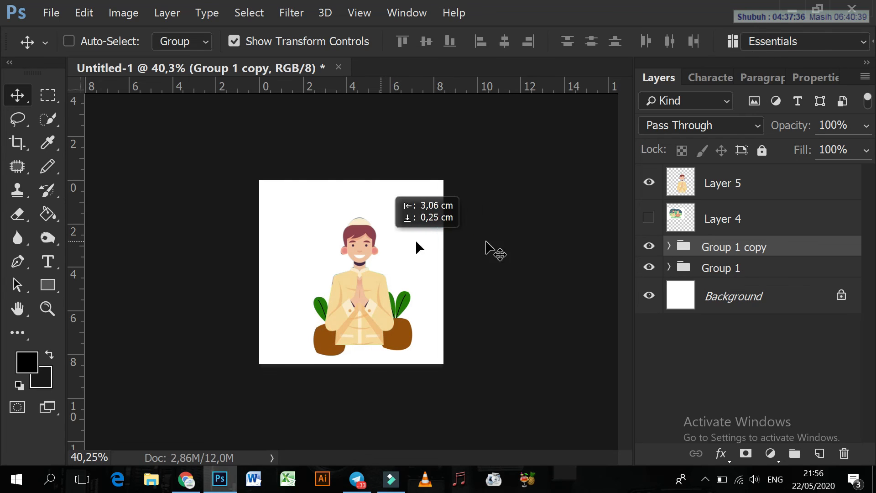
Bring the duplicated vegetable group in front of the man, nudge it slightly up and left, and deselect it.
left_click_drag(698, 248, 698, 176)
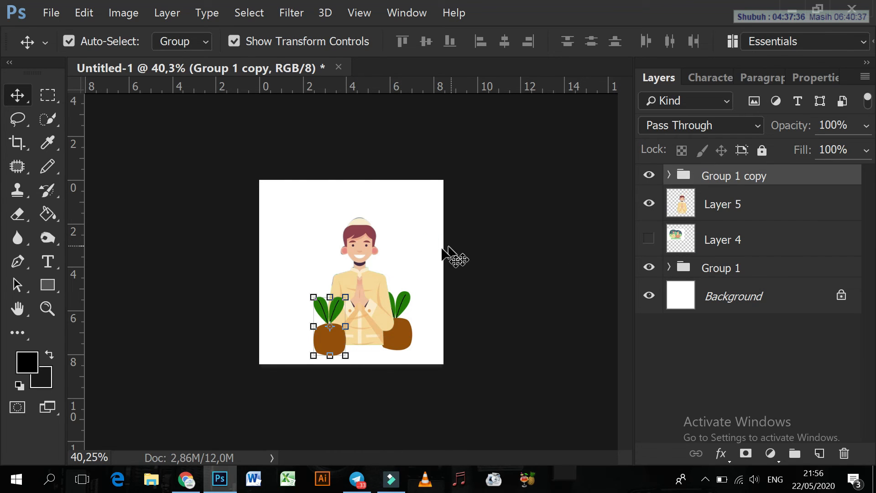
left_click_drag(409, 262, 406, 256)
left_click(495, 254)
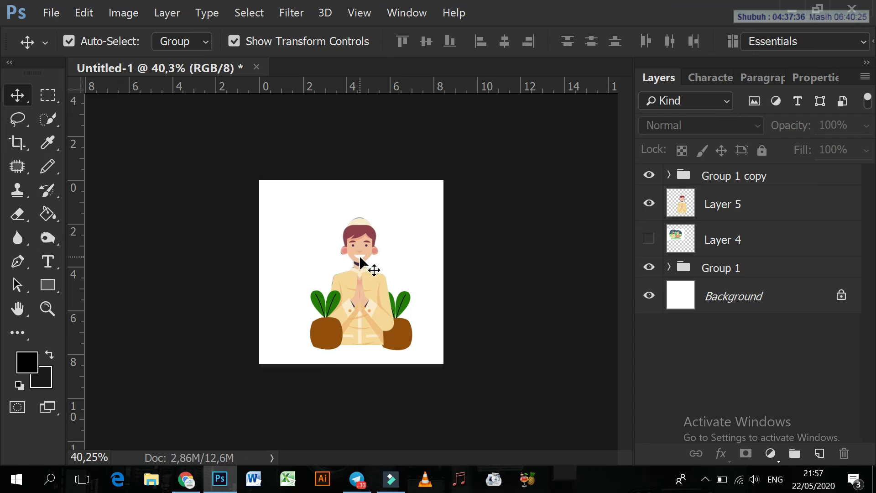
Draw a curved test path across the man's chest with the Pen tool and undo it.
scroll(360, 262, "up", 3)
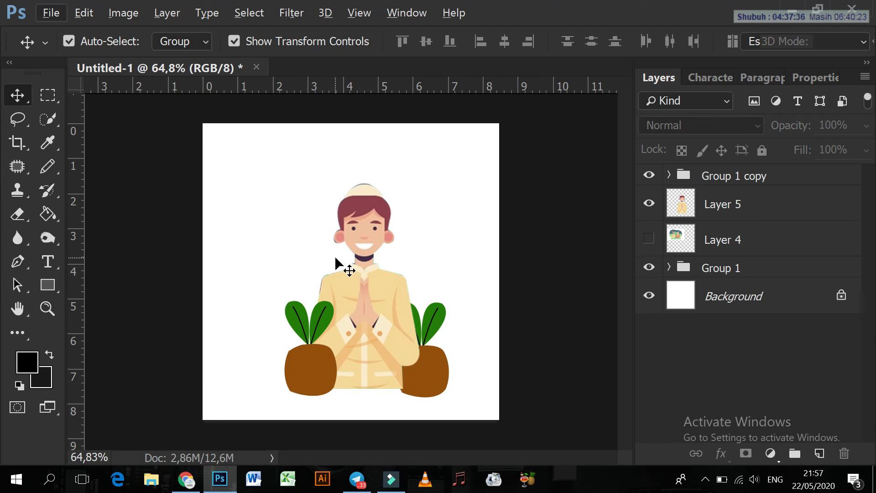
left_click(14, 266)
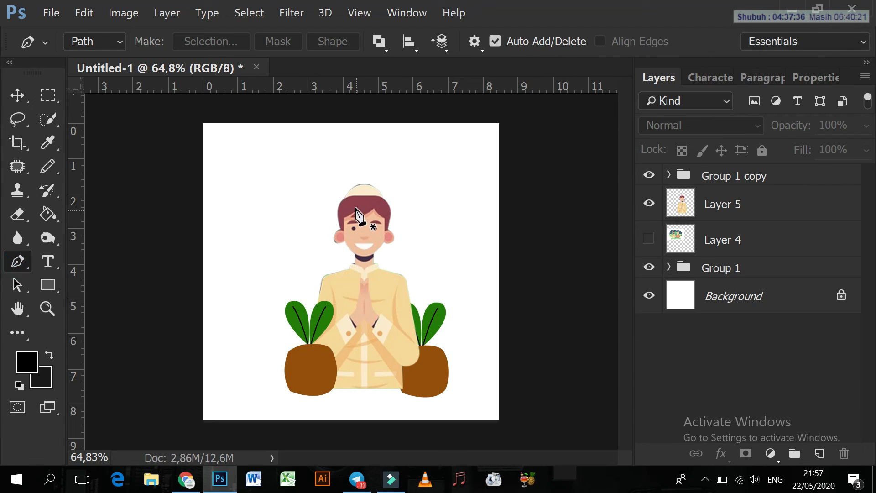
key("alt")
left_click(339, 303)
left_click_drag(377, 275, 396, 277)
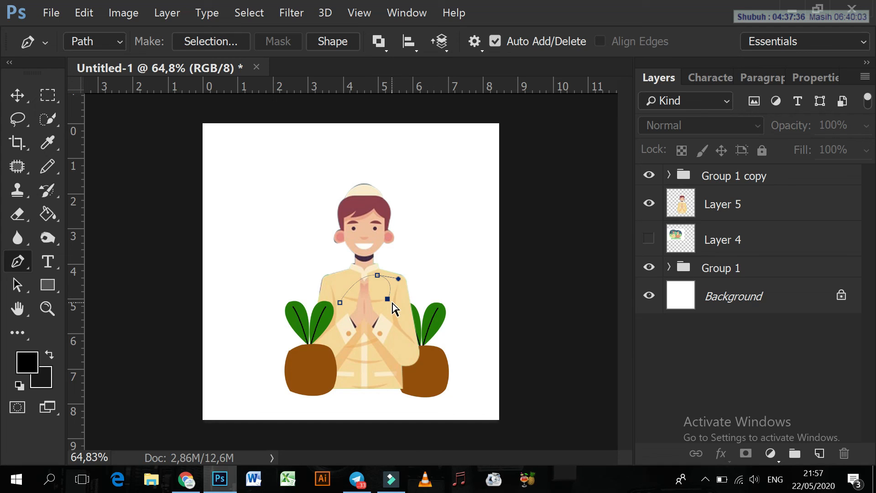
key("ctrl+z")
key("ctrl+z")
key("ctrl+z")
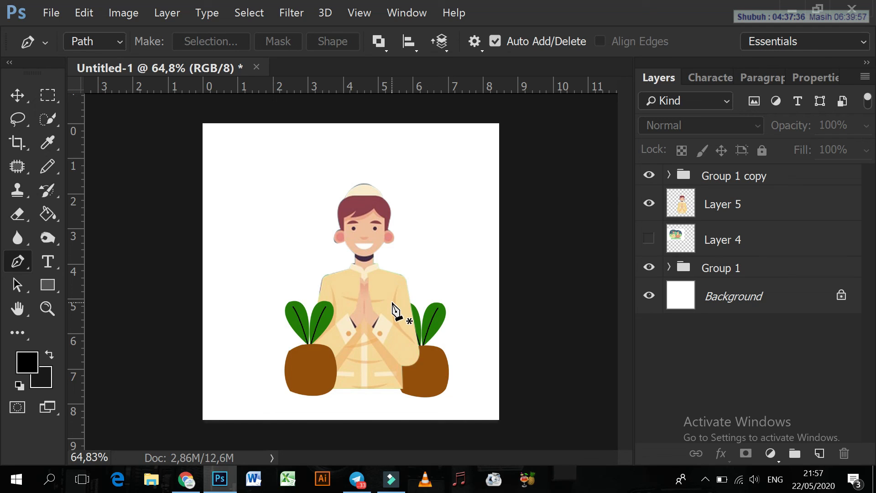
Draw a test path of straight segments from the man's shoulder to his face, and undo its points.
left_click(399, 290)
left_click(349, 284)
left_click(361, 244)
left_click_drag(403, 248, 403, 248)
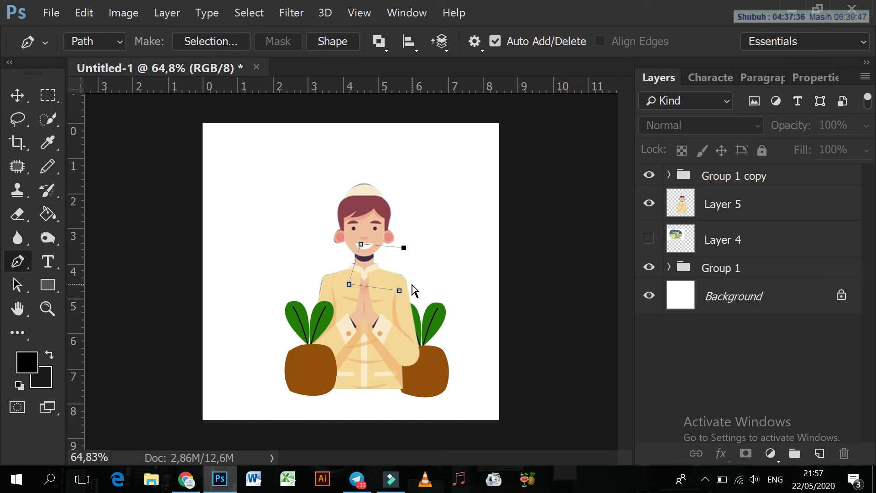
key("ctrl+z")
key("ctrl+z")
key("ctrl+z")
key("ctrl+z")
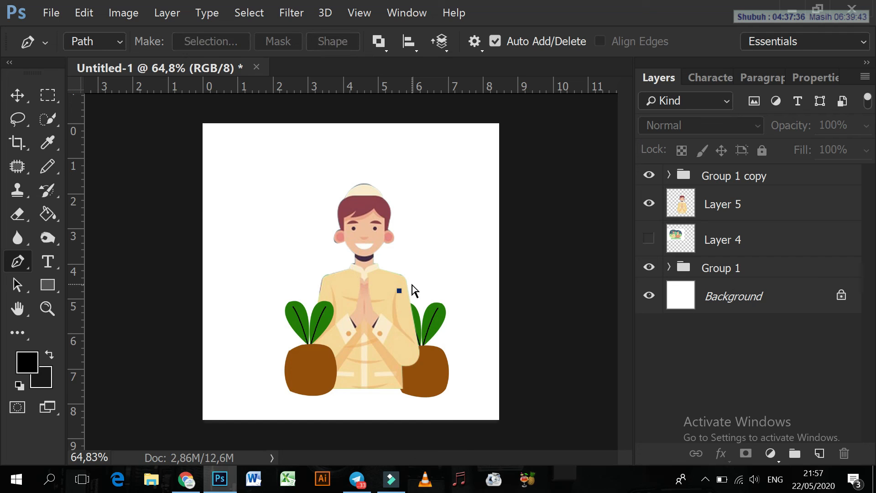
Select the man and both vegetables, move them together slightly left and down, and deselect them.
left_click(17, 95)
left_click_drag(250, 150, 379, 351)
left_click(524, 291)
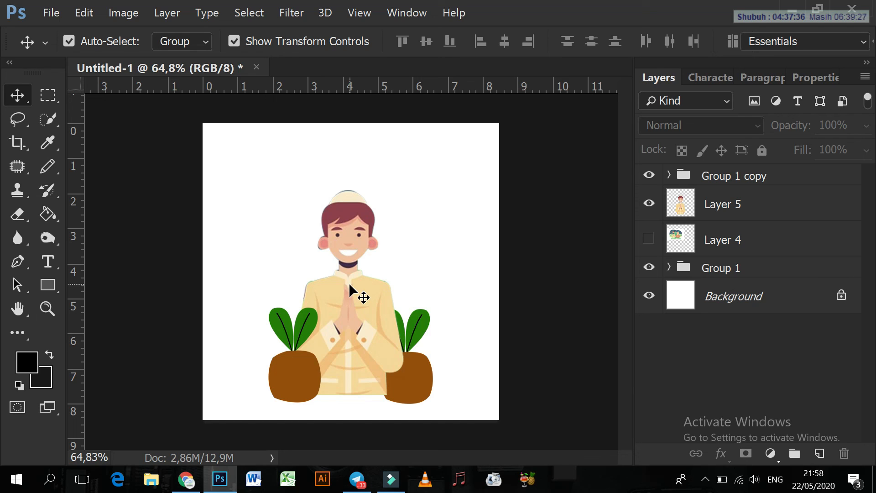
left_click(21, 261)
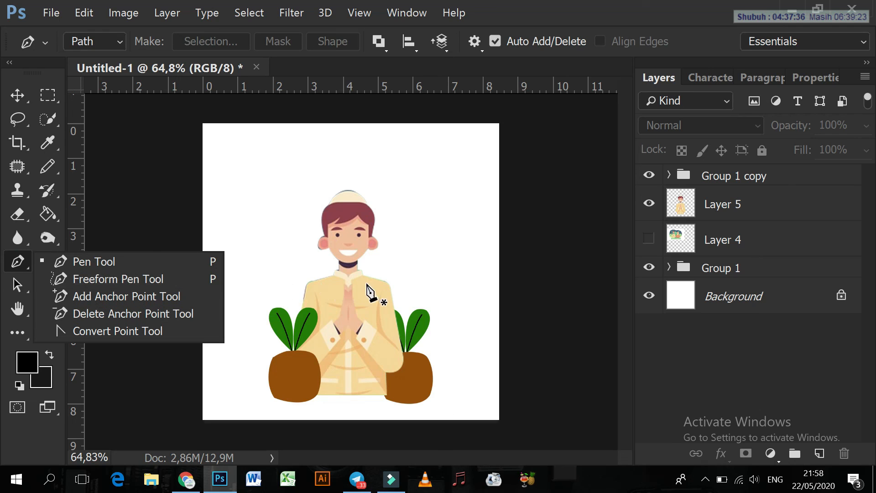
left_click(17, 97)
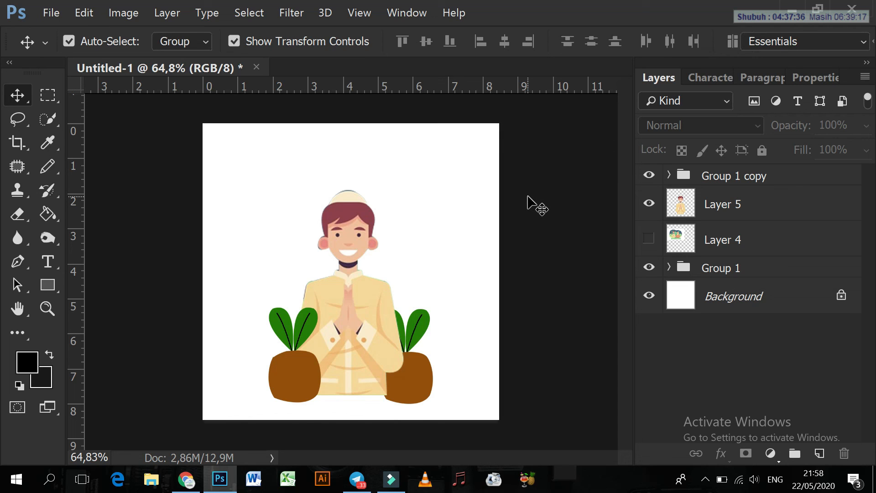
Minimise the Photoshop and Chrome windows to reveal the desktop.
left_click(790, 7)
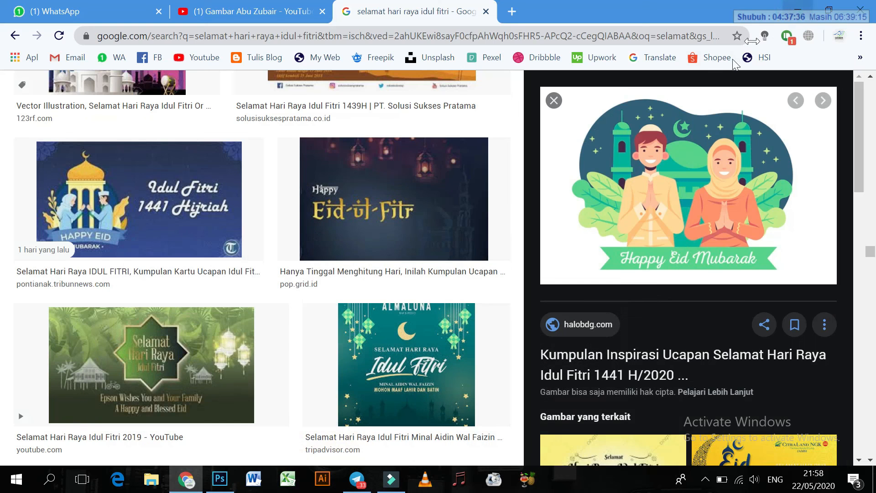
left_click(799, 7)
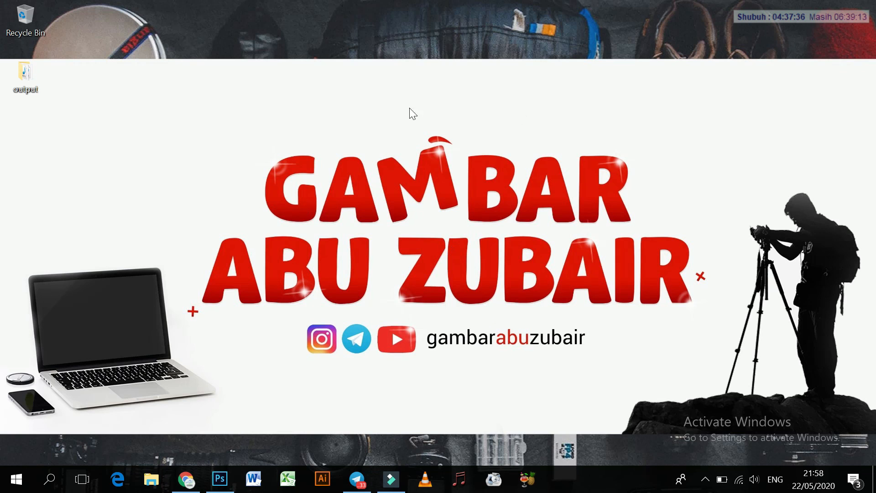